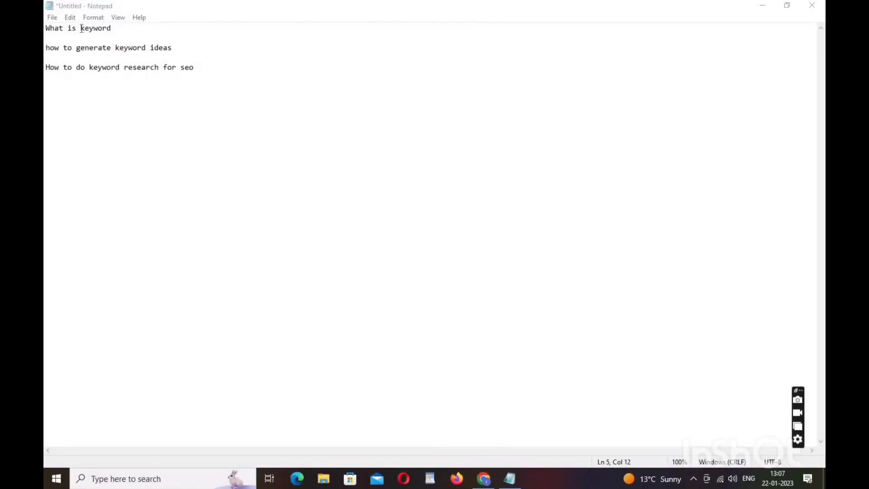
Step: Review the three topics in the note: "What is keyword", "how to generate keyword ideas" and "How to do keyword research for seo"
double_click(82, 29)
click(82, 29)
double_click(82, 29)
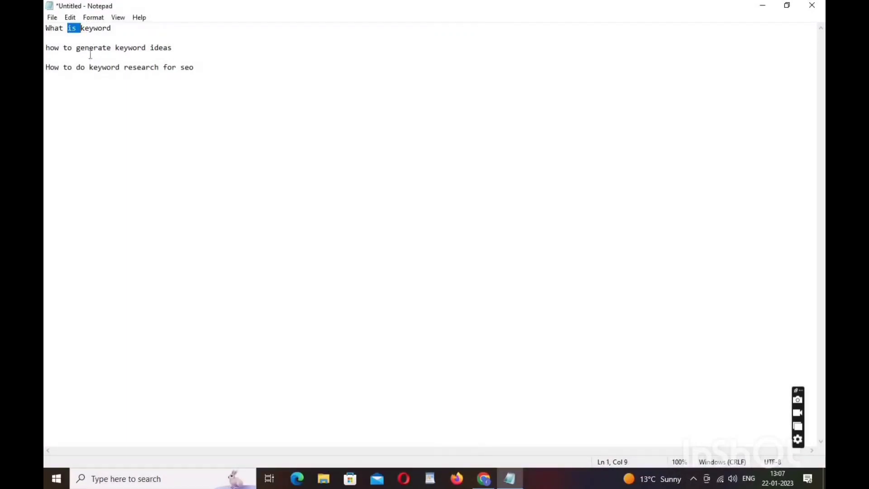
double_click(89, 49)
double_click(90, 49)
double_click(90, 49)
click(109, 68)
drag(48, 71, 217, 67)
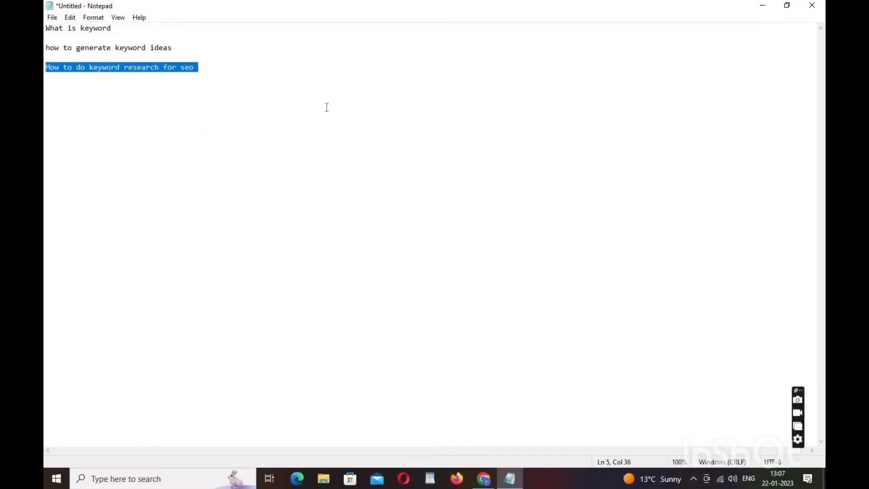
click(367, 109)
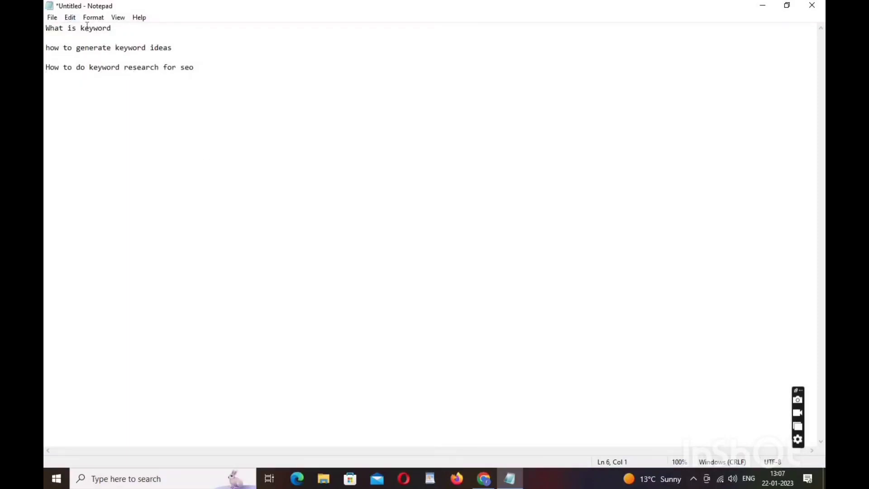
drag(45, 30, 112, 29)
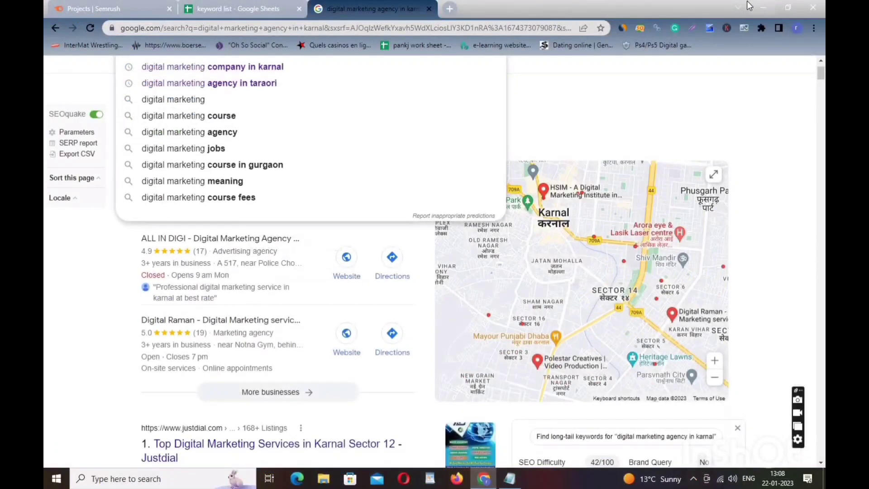
Step: Switch to Chrome and run the suggested Google search "digital marketing agency in karnal", highlighting the full search phrase
click(760, 5)
scroll(824, 75, down, 1)
scroll(823, 50, up, 2)
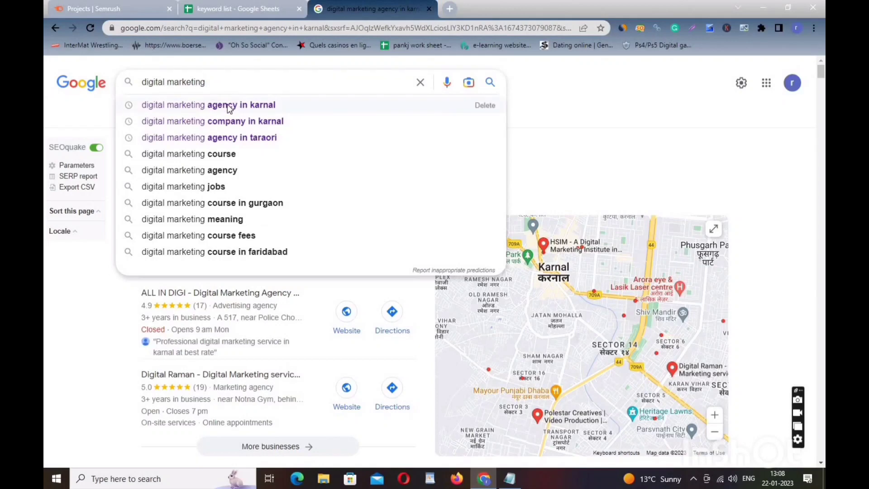
click(217, 104)
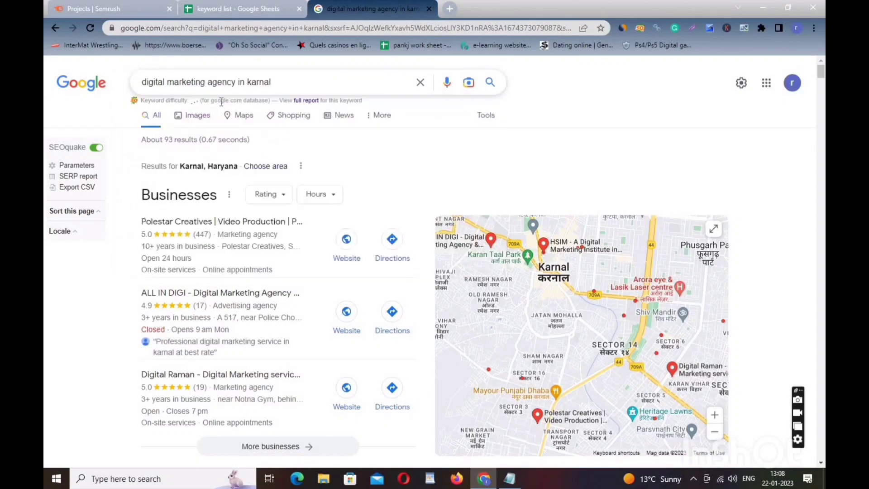
triple_click(220, 79)
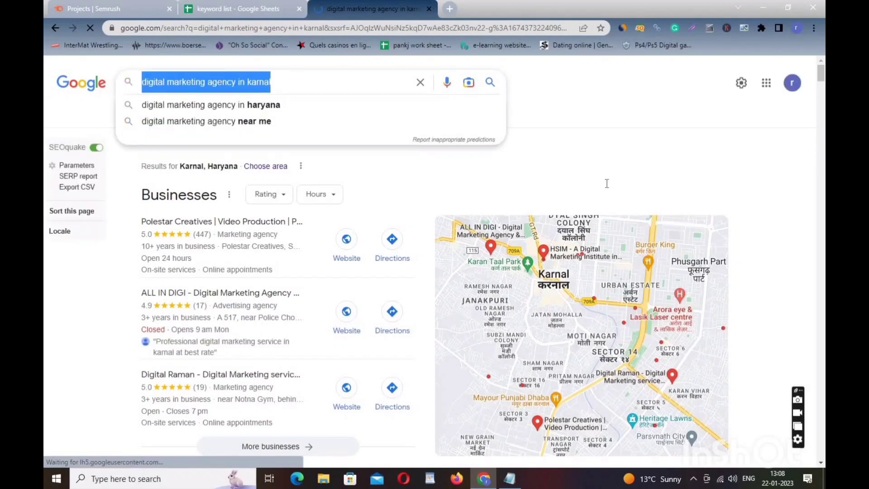
click(385, 184)
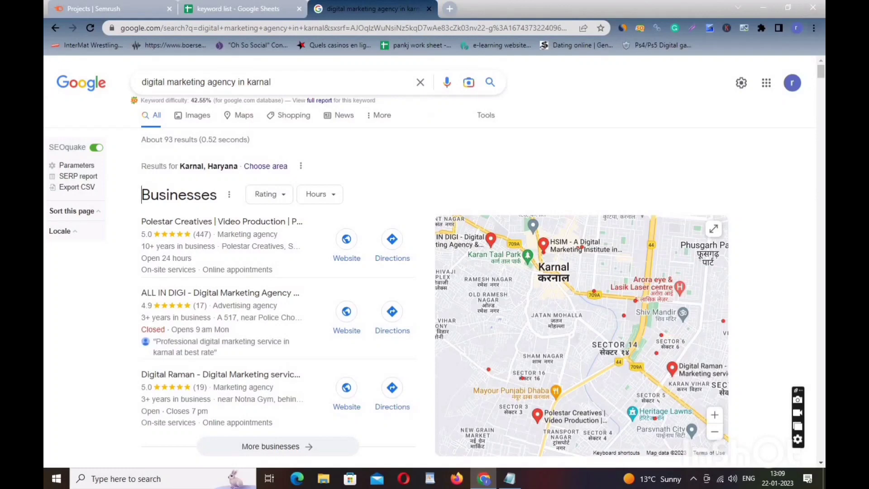
Step: Switch to Notepad and highlight "keyword" in the line "how to generate keyword ideas", then return to Chrome
click(510, 479)
double_click(119, 48)
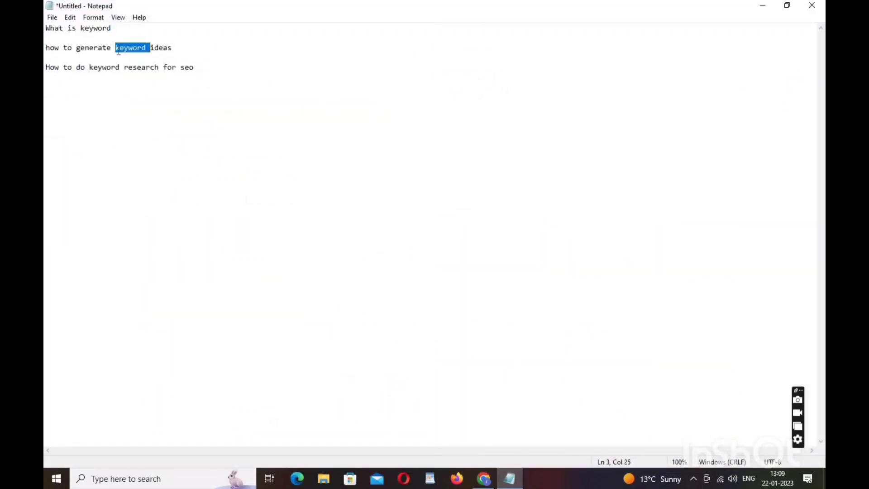
double_click(118, 48)
click(761, 6)
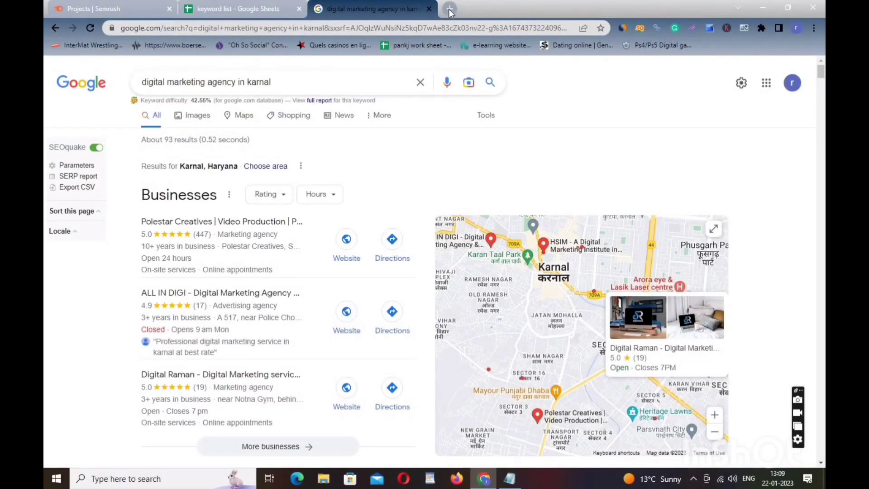
Step: Open the nsdigitalworld.com website in a new browser tab
click(449, 9)
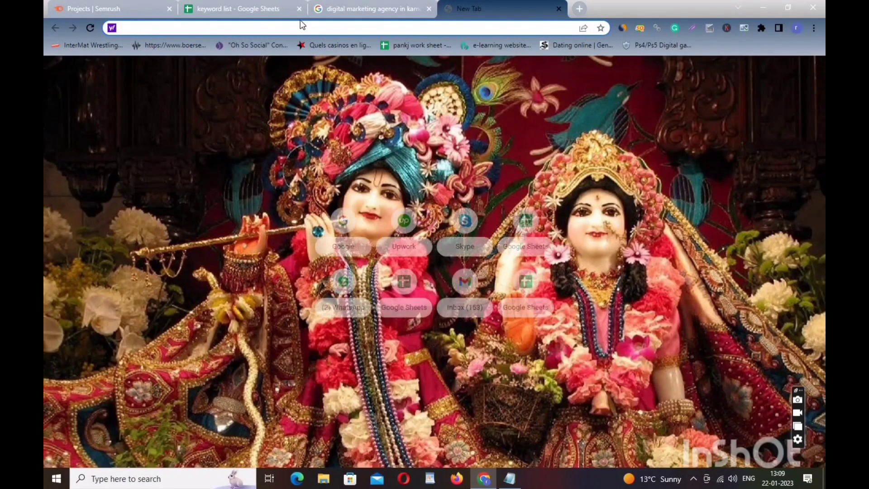
text(ns)
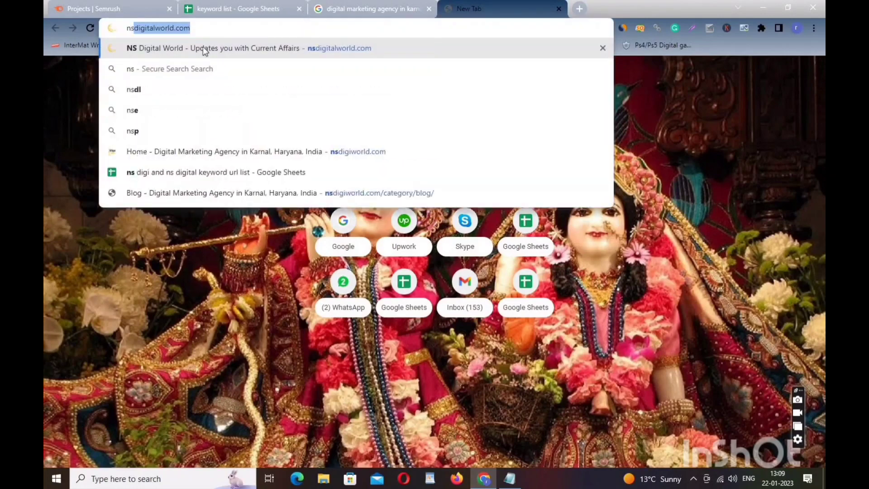
click(219, 50)
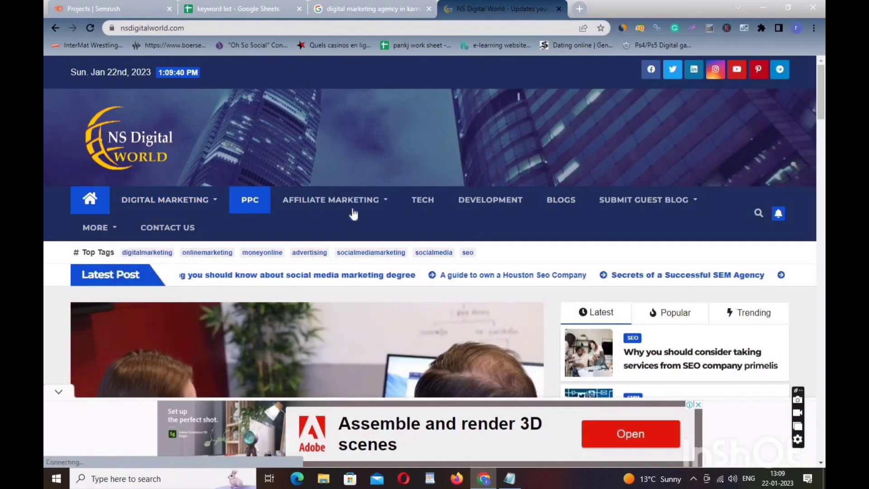
Step: Examine the NS Digital World site's logo and navigation categories, including the subcategories under Digital Marketing
mouse_move(356, 201)
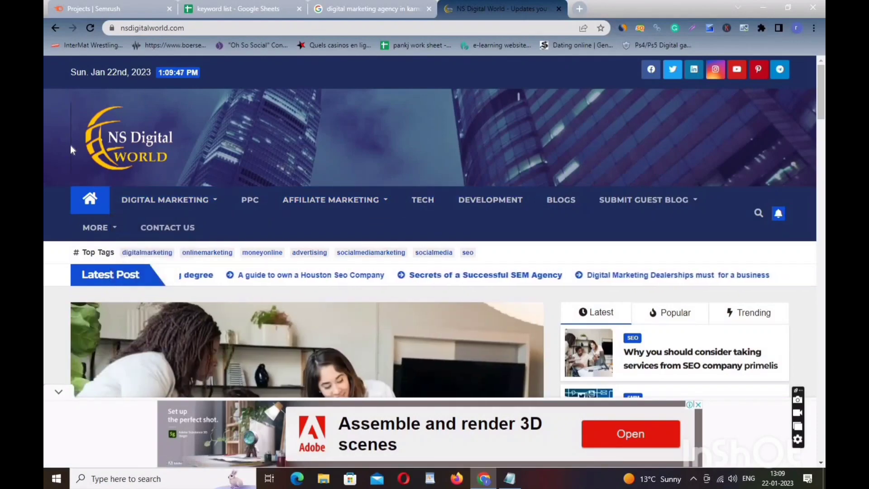
drag(70, 145, 186, 128)
click(133, 114)
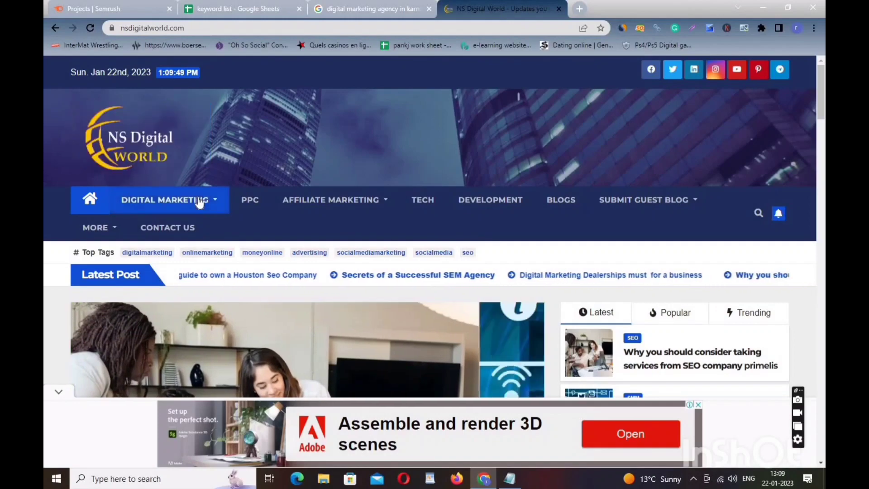
mouse_move(165, 200)
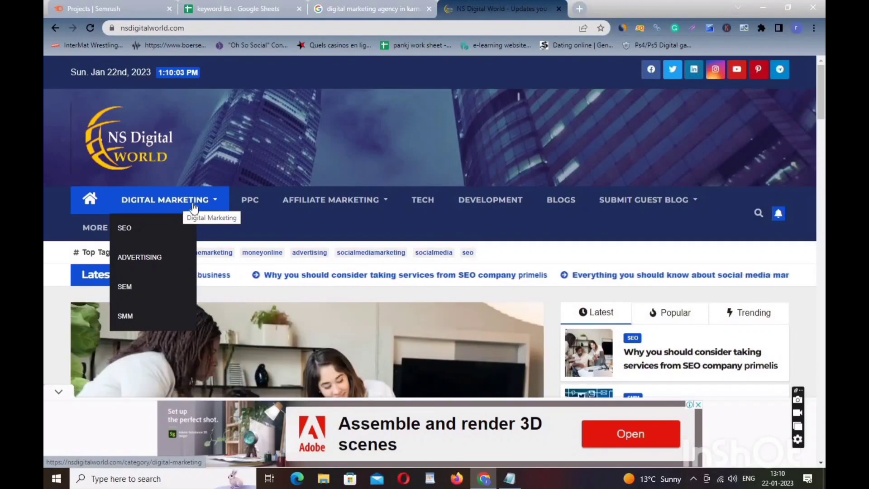
click(537, 234)
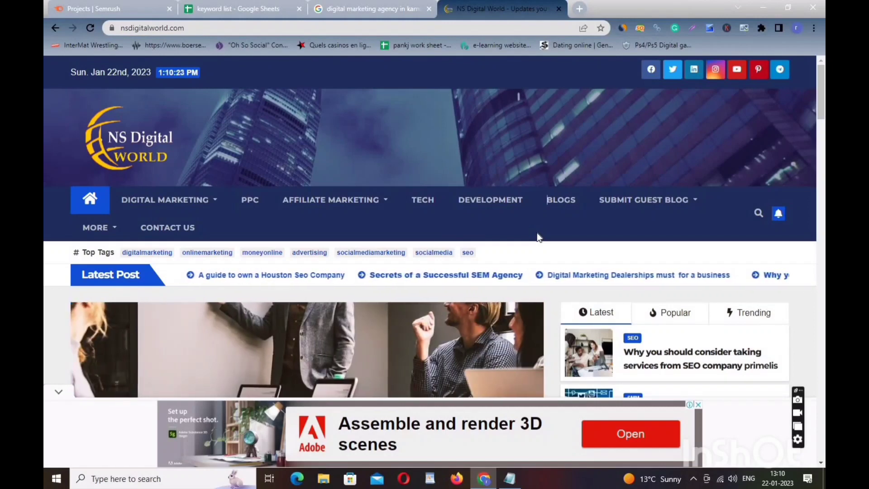
Step: Return to the Google results, rerun the search "digital marketing agency in karnal" and look through the listings
click(342, 7)
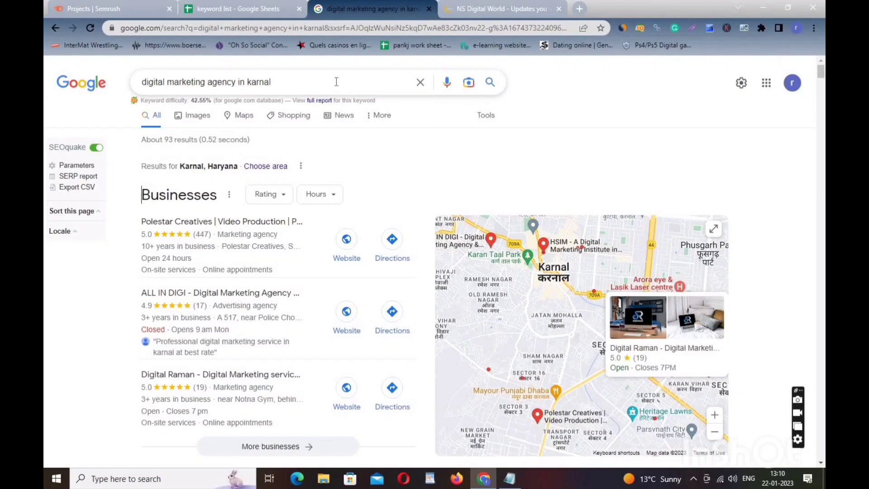
click(490, 82)
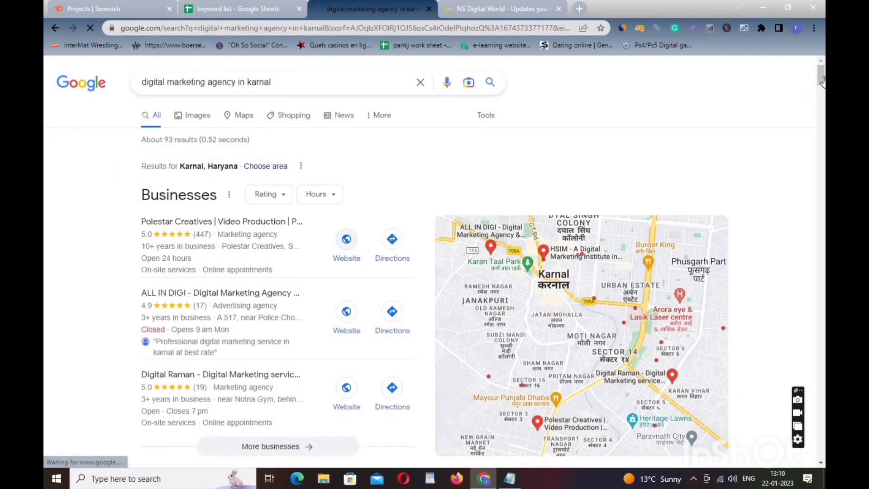
drag(821, 80, 802, 98)
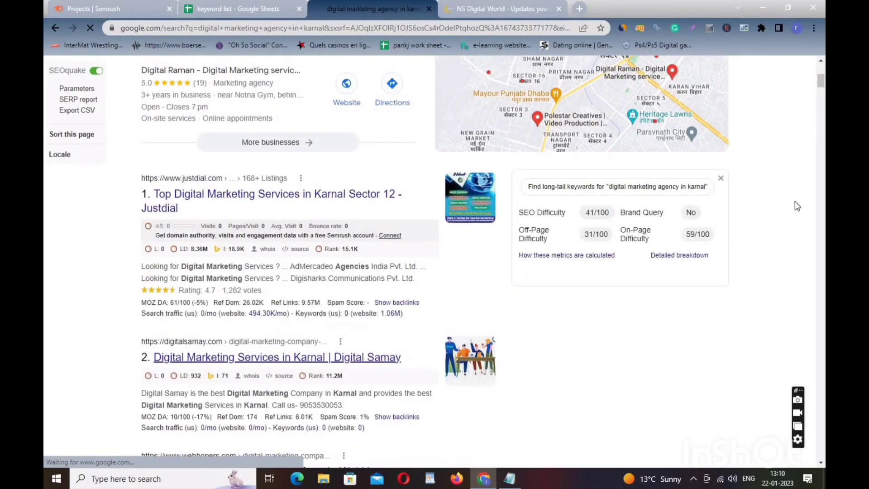
drag(821, 84, 824, 67)
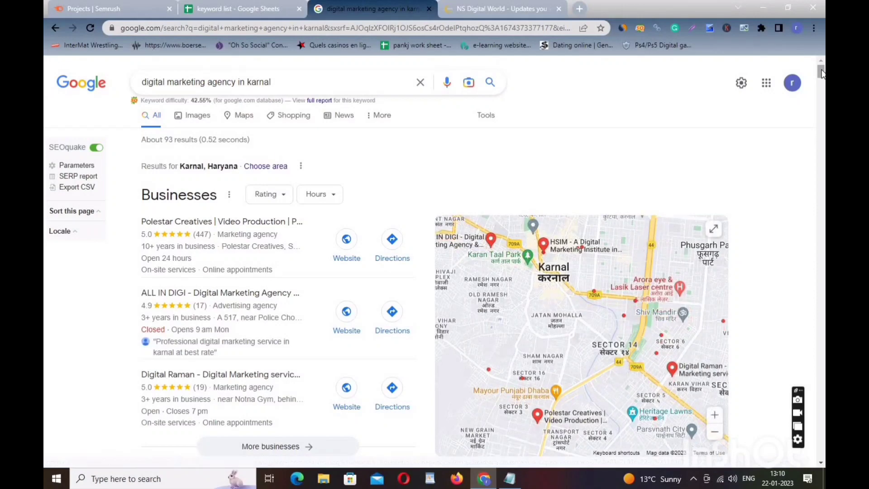
Step: View the search suggestions and the Keywords Everywhere extension popup, highlight its name and close the popup
click(283, 82)
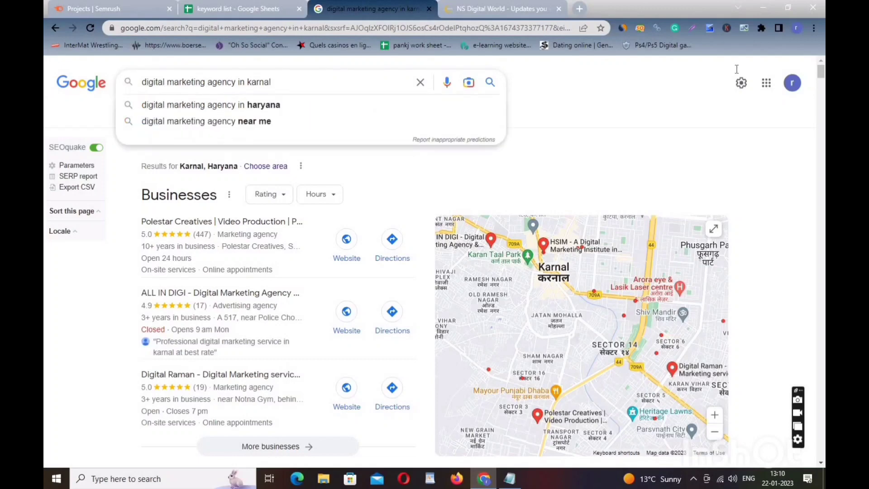
click(726, 28)
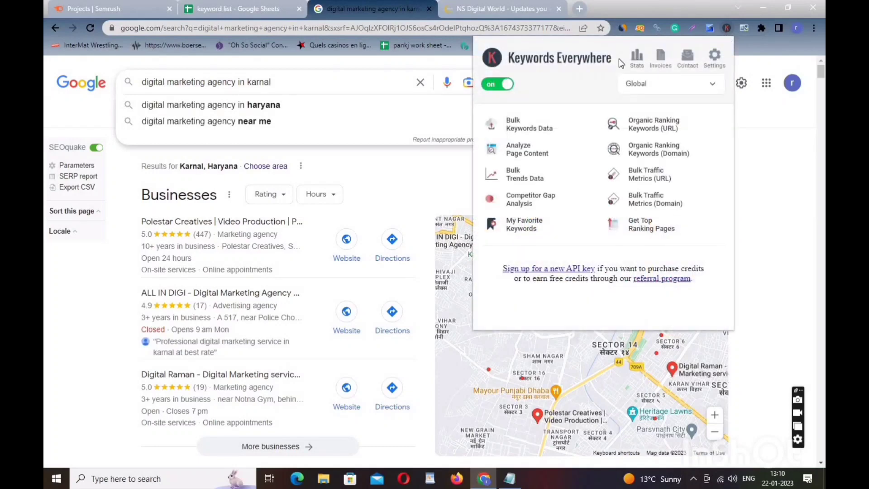
triple_click(618, 59)
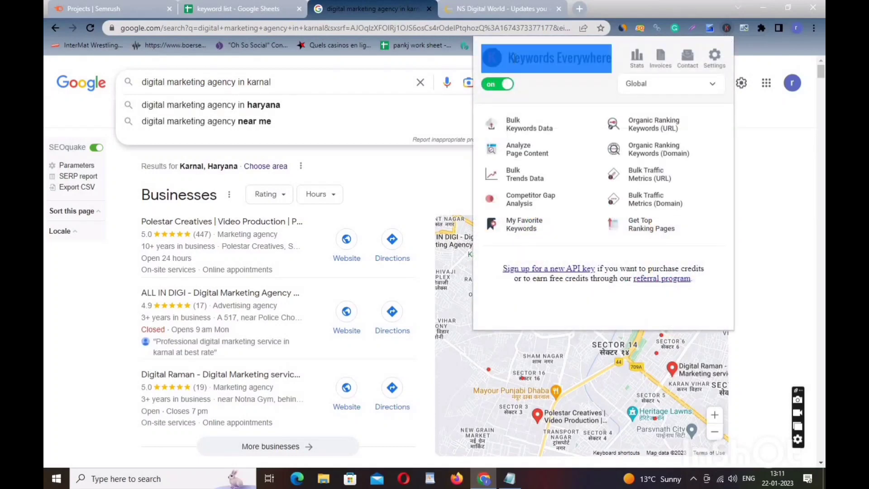
click(761, 128)
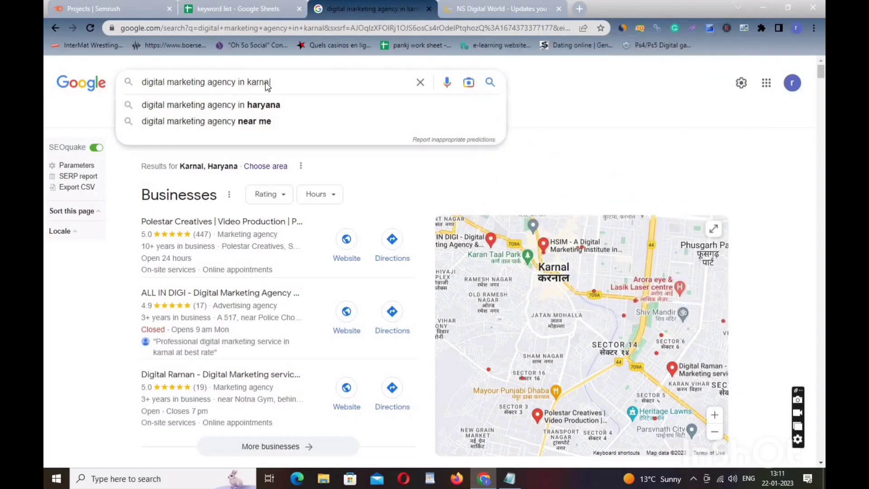
Step: Examine the People Also Search For and Long-Tail Keywords lists beside the results for "digital marketing agency in karnal"
click(822, 71)
drag(824, 70, 823, 93)
scroll(607, 208, up, 1)
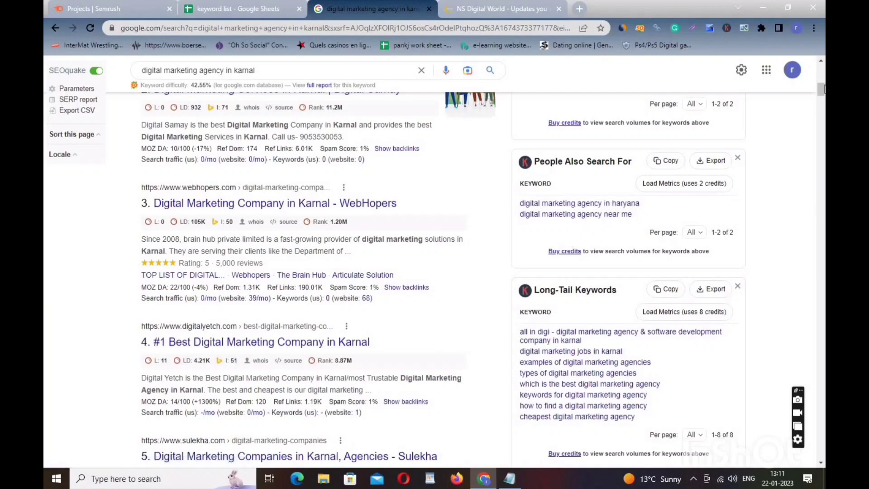
scroll(765, 131, down, 3)
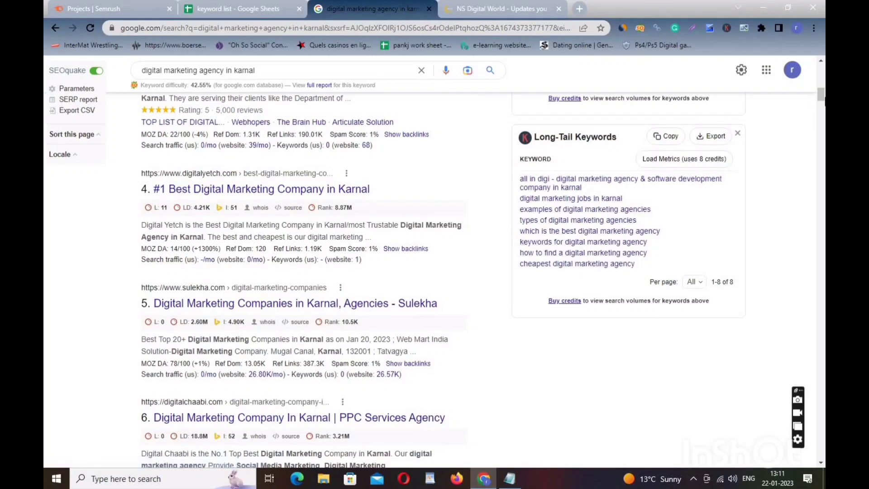
drag(821, 94, 821, 71)
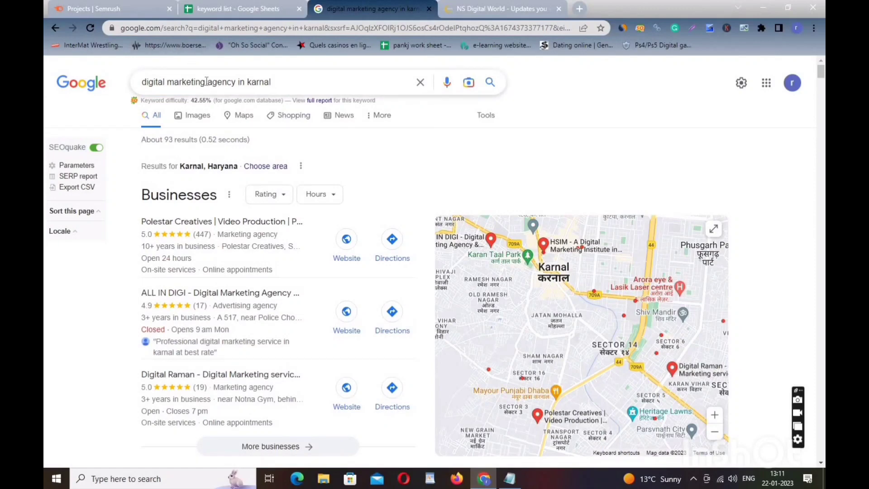
Step: Shorten the Google query to "digital marketing" and search for the suggestion "digital marketing course"
drag(206, 81, 337, 82)
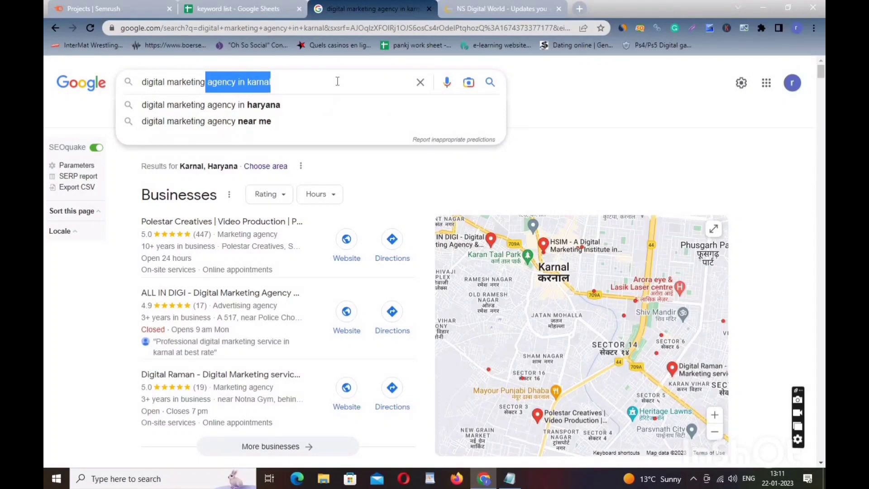
key(BackSpace)
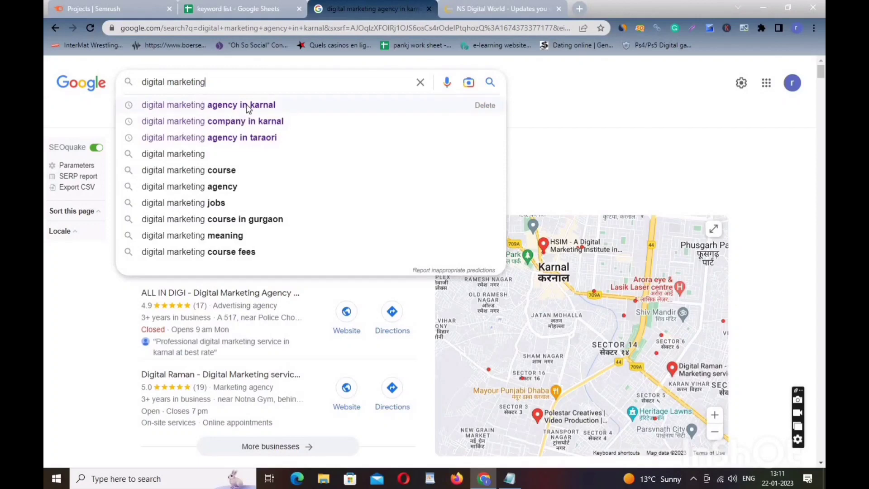
click(204, 171)
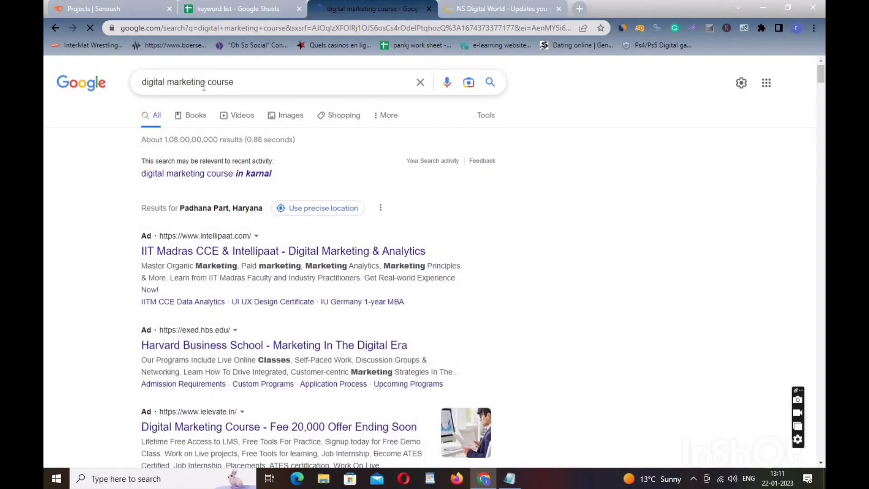
Step: Examine the Related Keywords and People Also Search For lists beside the results for "digital marketing course"
double_click(204, 82)
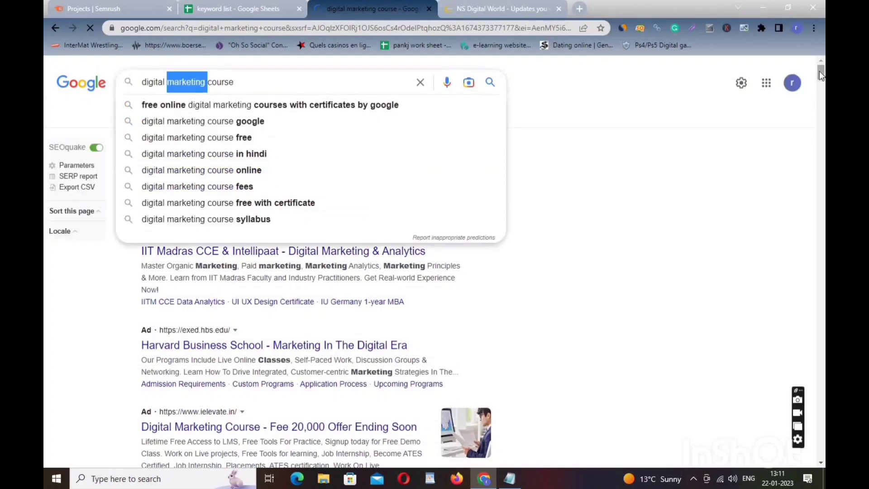
scroll(819, 74, down, 1)
drag(819, 75, 817, 106)
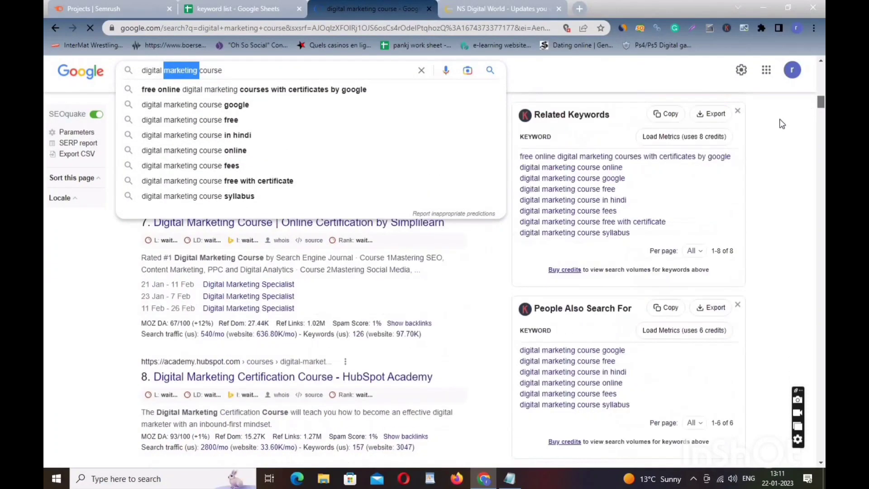
click(695, 178)
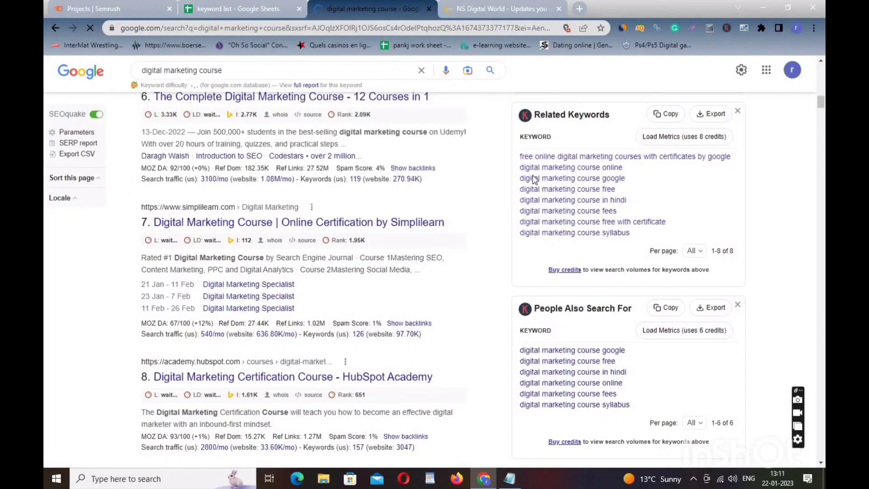
scroll(626, 175, down, 1)
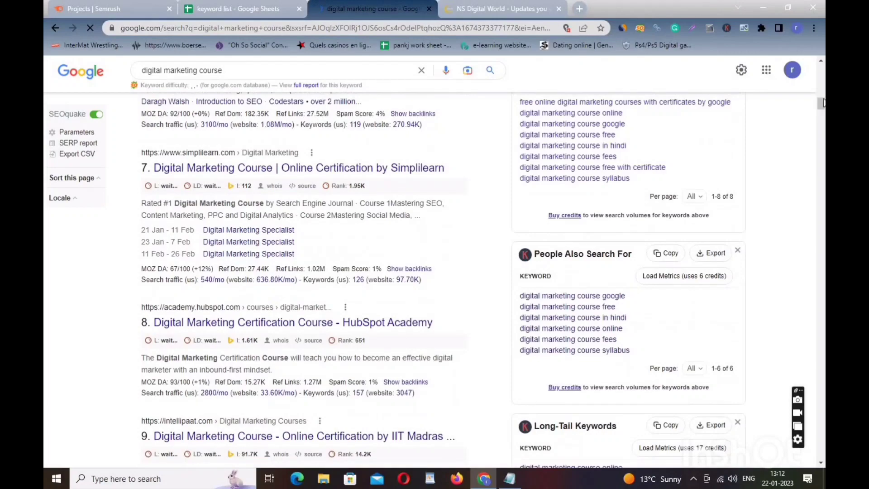
drag(822, 101, 821, 54)
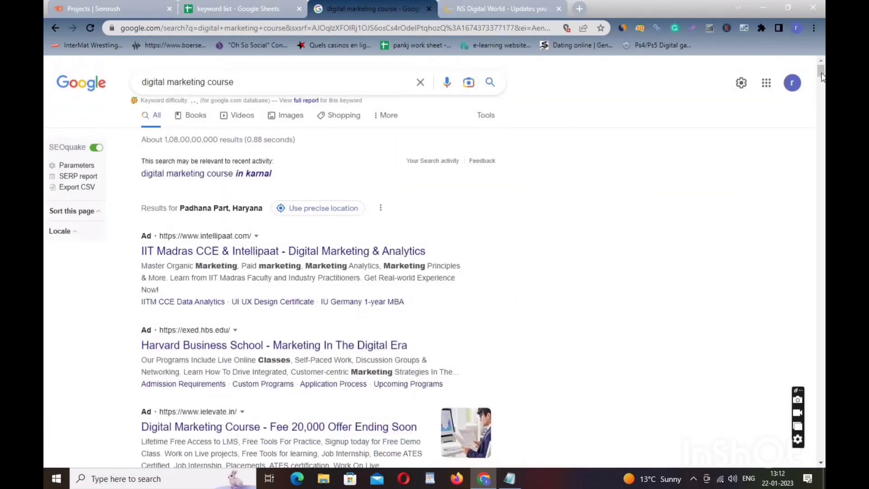
mouse_move(823, 77)
mouse_down()
mouse_move(822, 87)
mouse_move(808, 83)
mouse_up()
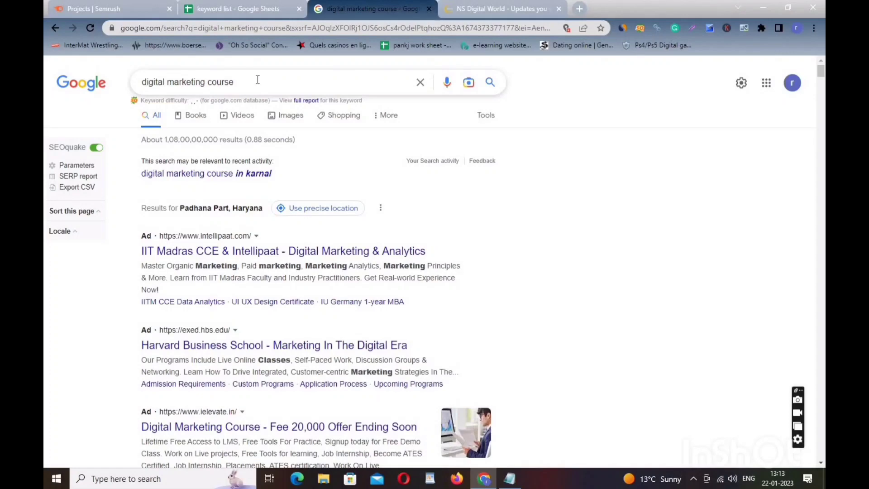
Step: Copy the query "digital marketing course", switch to Semrush and open its Keyword Magic Tool
click(300, 83)
key(ctrl+c)
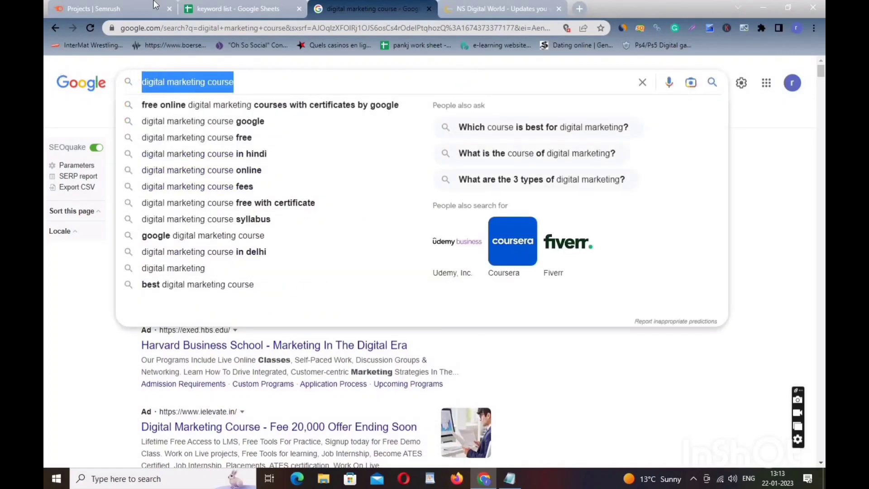
click(123, 5)
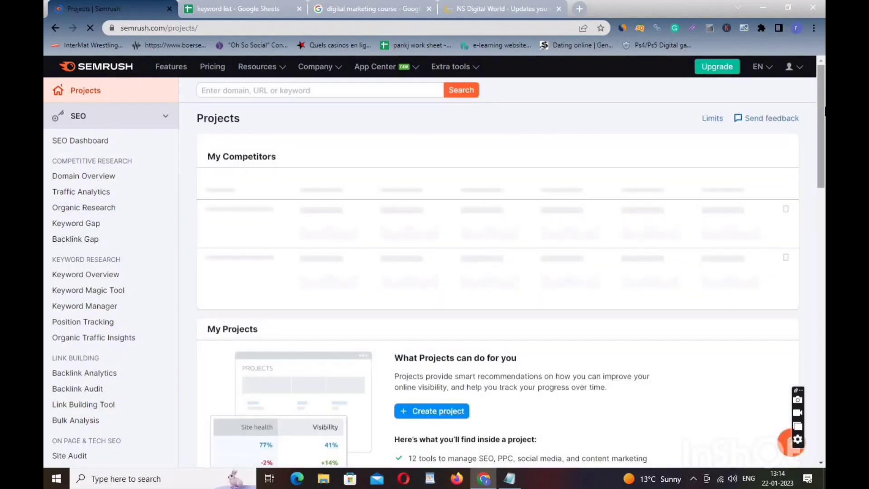
drag(825, 110, 825, 149)
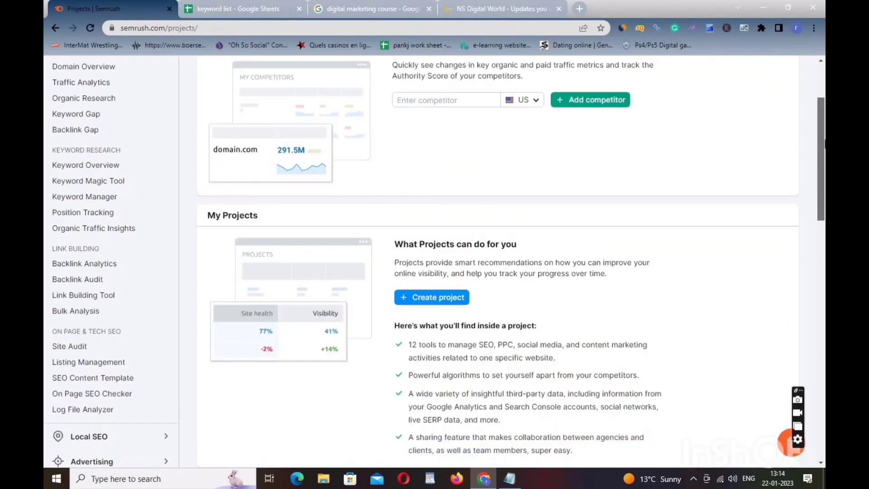
scroll(825, 134, up, 3)
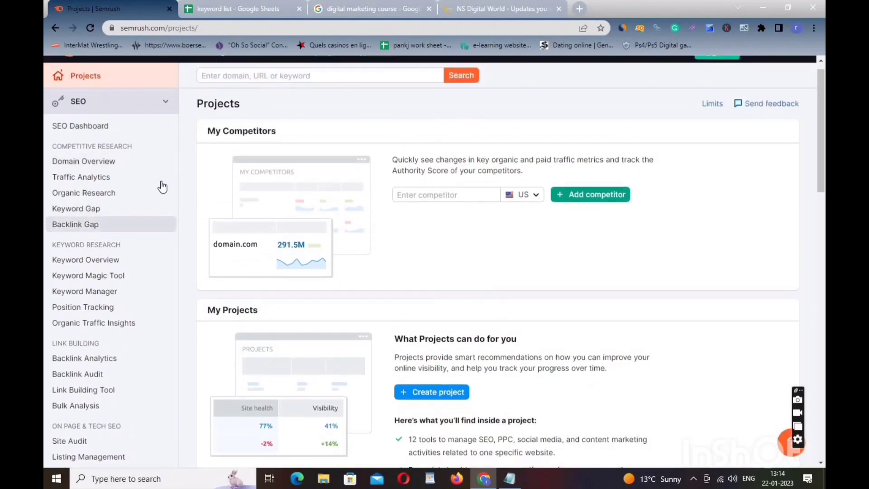
click(130, 279)
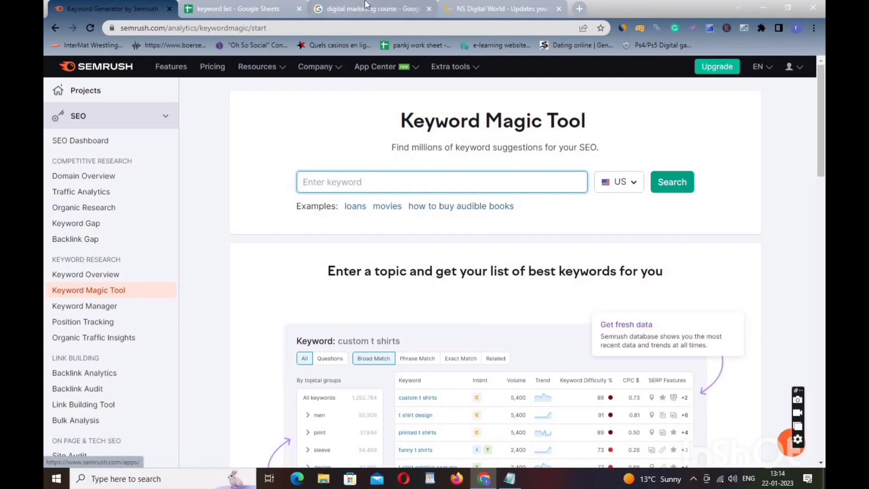
Step: Place the Google results tab beside the Semrush tab and paste "digital marketing course" into the Keyword Magic Tool as the keyword
drag(368, 9, 254, 9)
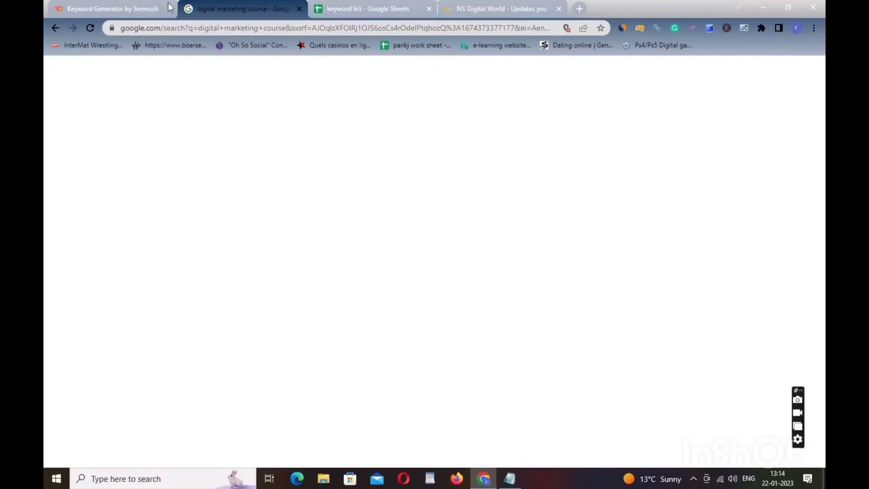
click(117, 7)
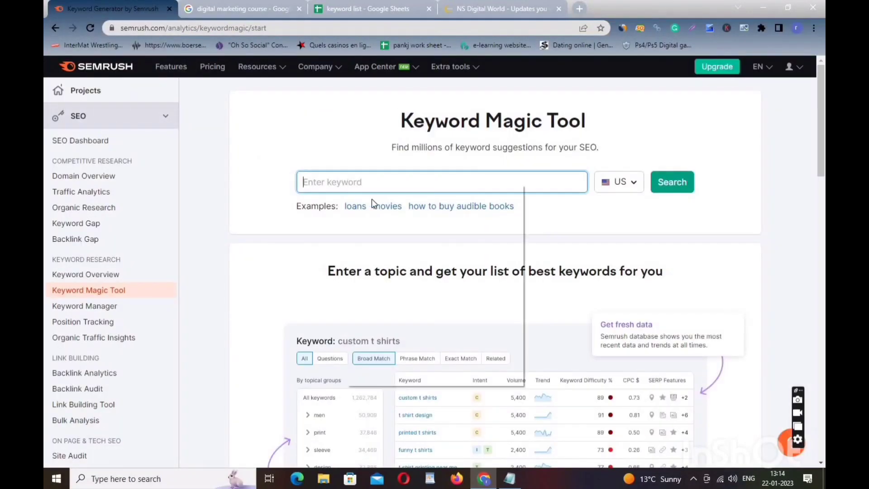
right_click(366, 184)
click(397, 265)
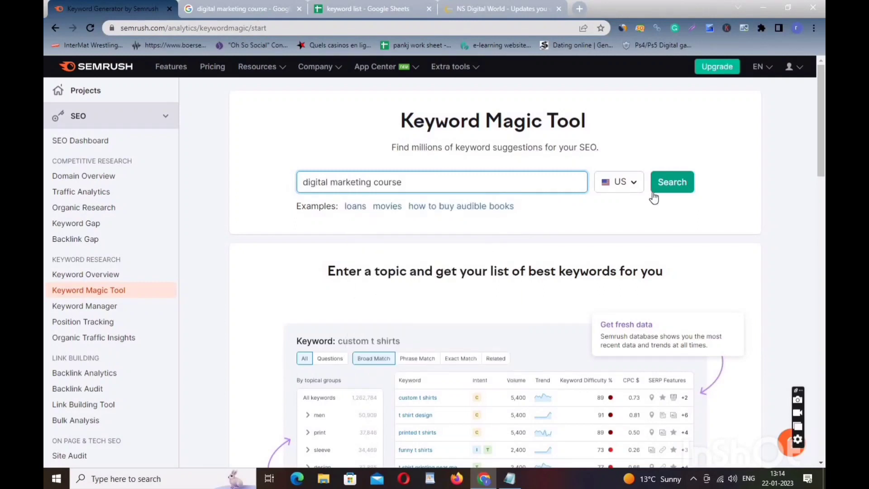
Step: Look through the countries available for the keyword search and close the list without changing the selection
click(631, 182)
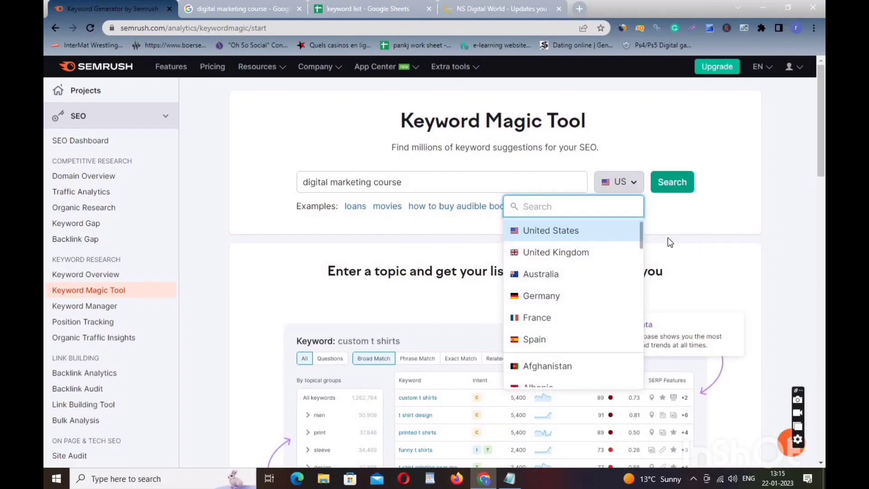
scroll(641, 245, down, 1)
scroll(641, 246, down, 3)
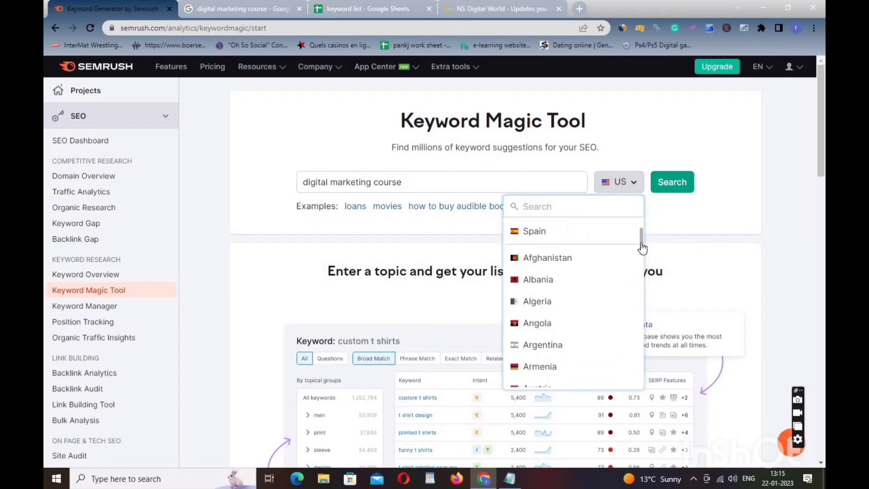
scroll(644, 255, up, 5)
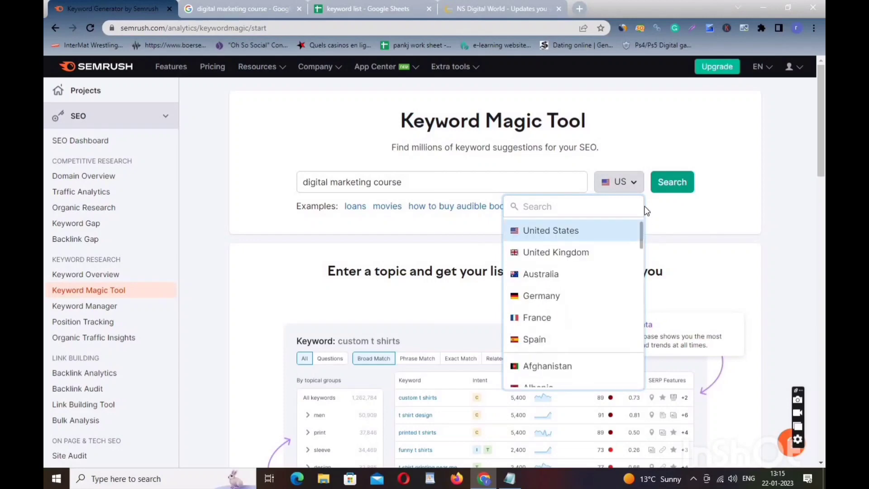
click(692, 225)
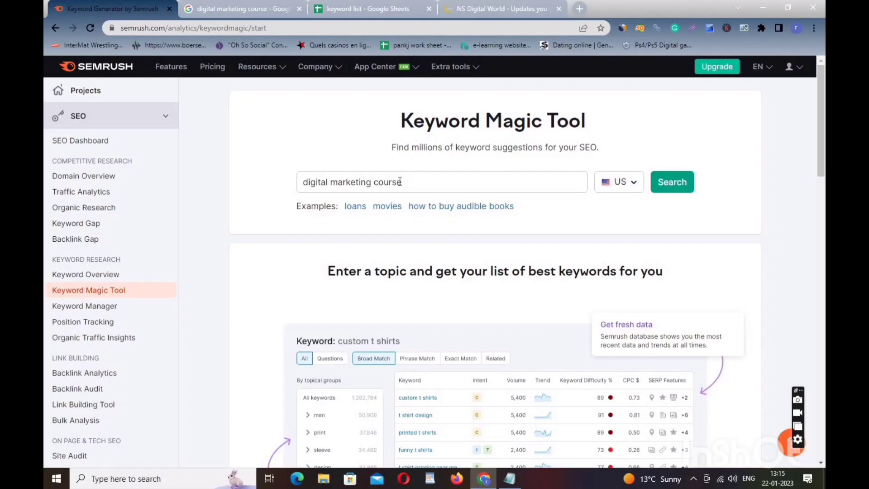
Step: Set the search country to India and run the keyword search for "digital marketing course"
click(621, 183)
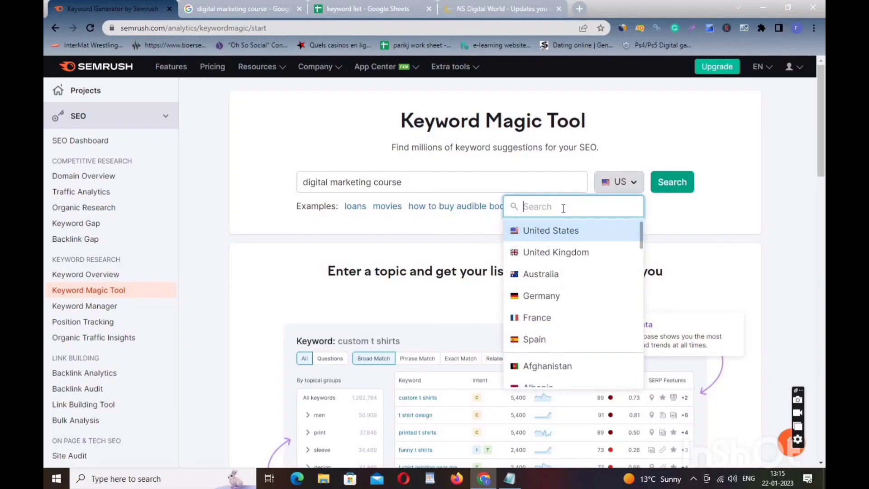
text(india)
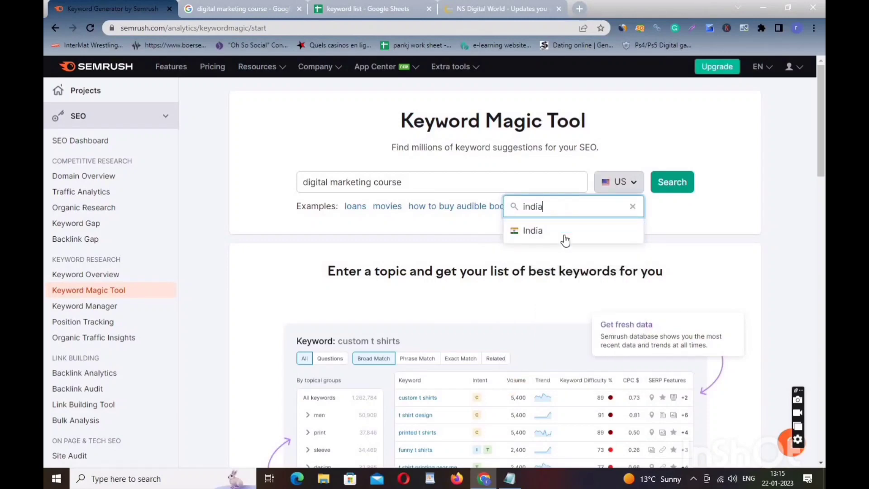
click(558, 231)
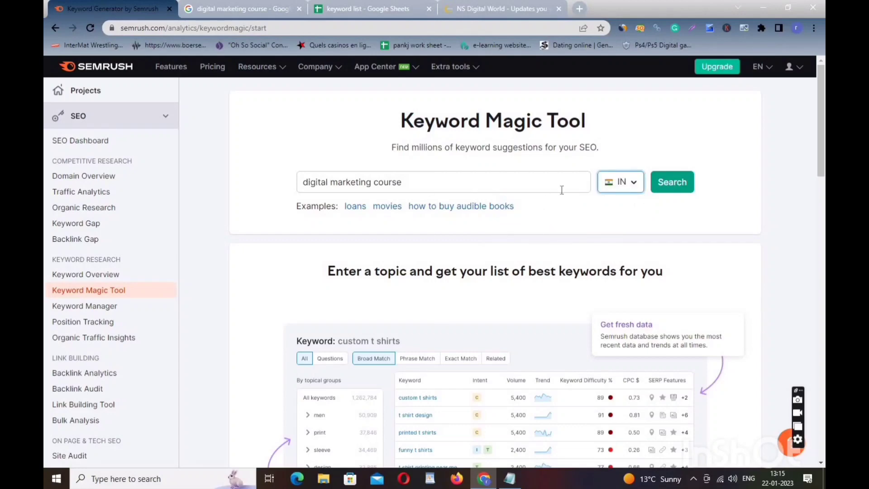
click(672, 185)
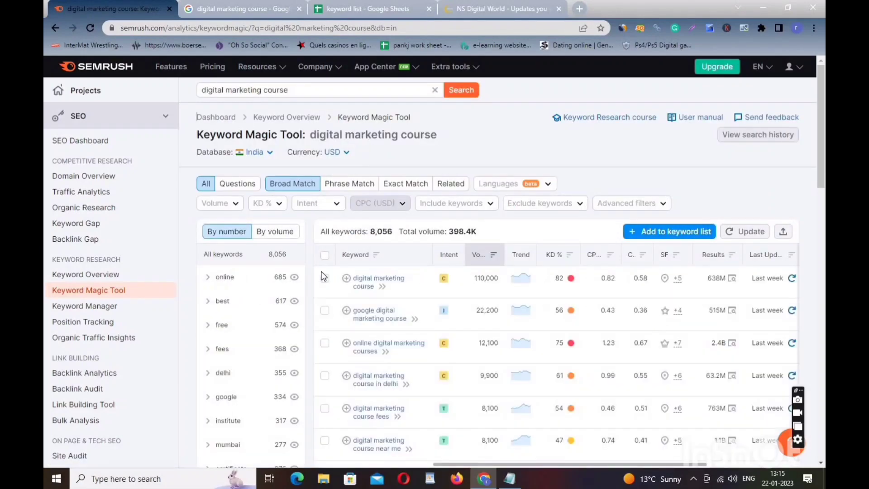
Step: Look over the keyword suggestions and highlight the name and search volume of "digital marketing course" in the table
mouse_move(825, 139)
mouse_down()
mouse_move(824, 150)
mouse_move(824, 138)
mouse_up()
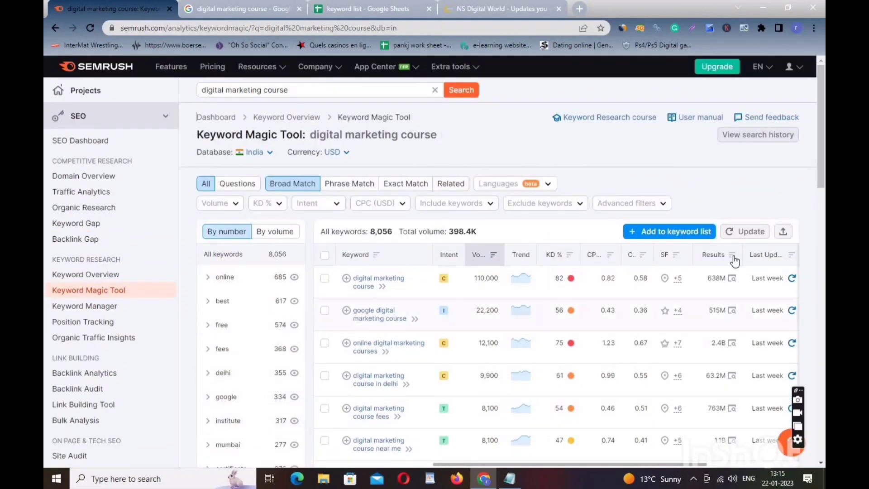
drag(821, 174, 824, 83)
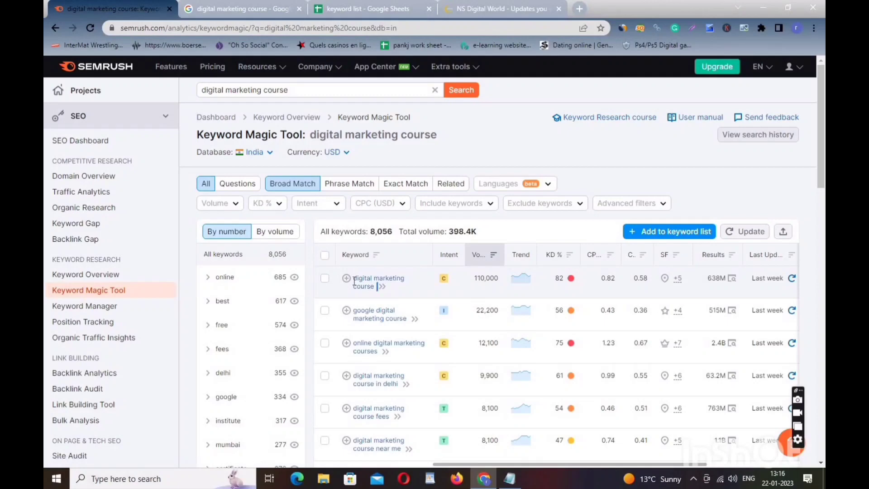
drag(353, 277, 457, 278)
mouse_move(481, 261)
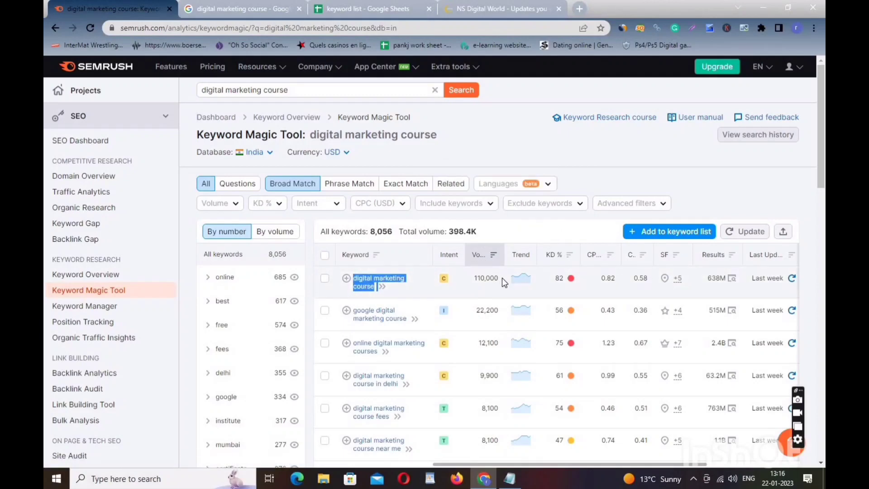
click(491, 278)
drag(490, 278, 474, 278)
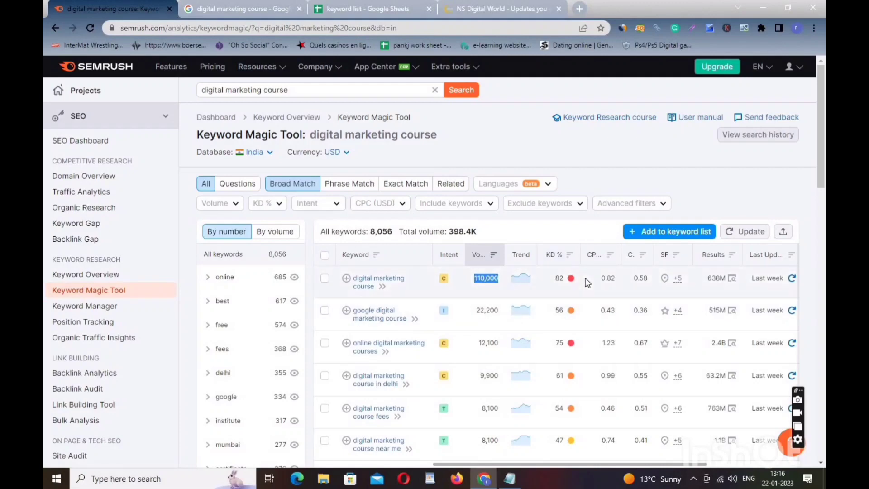
Step: Examine the keyword difficulty ratings of "digital marketing course" and "google digital marketing course", and look through the remaining suggestions
drag(575, 278, 561, 283)
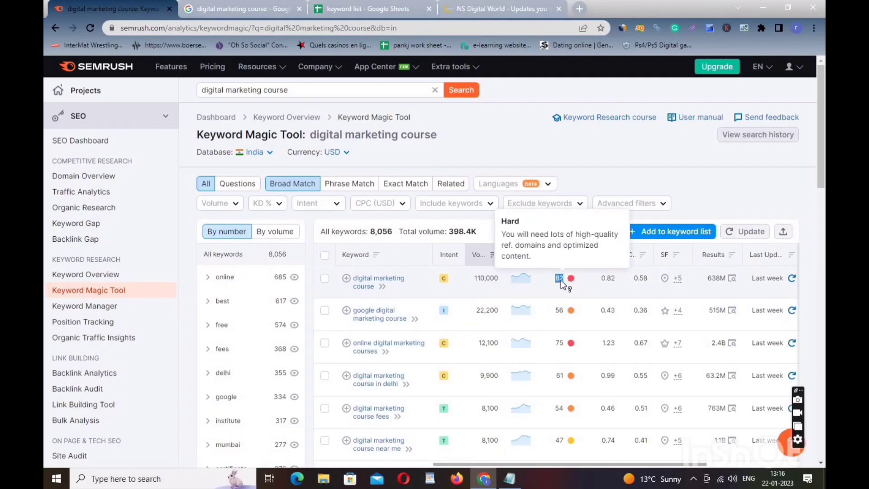
click(660, 171)
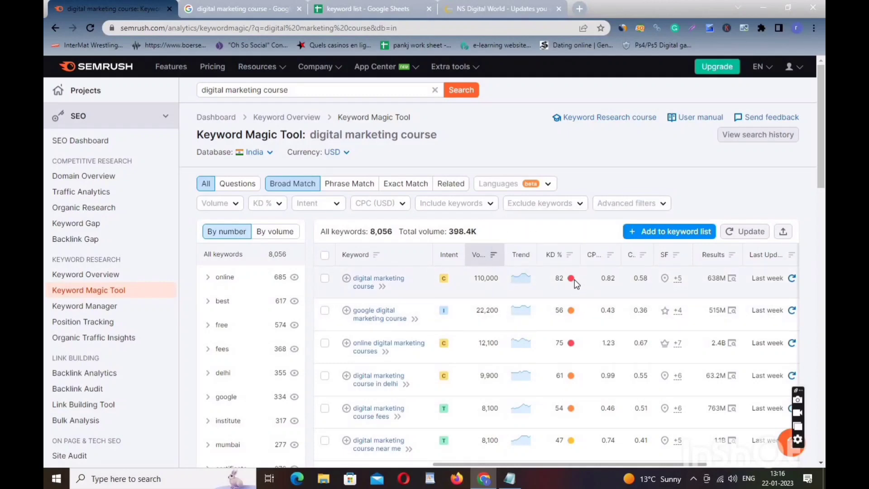
mouse_move(572, 282)
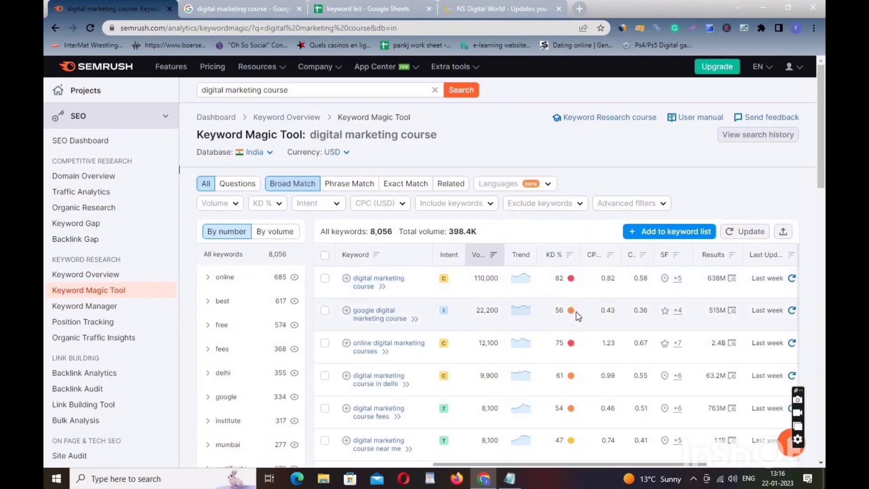
mouse_move(571, 315)
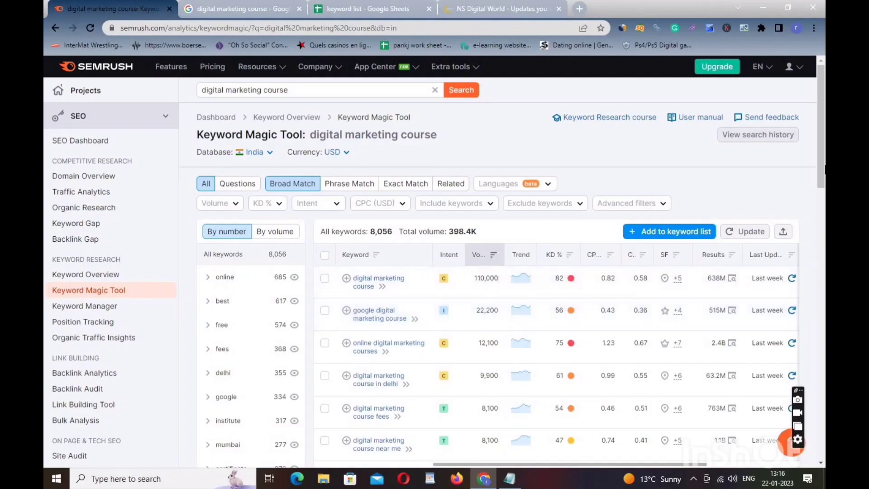
scroll(823, 181, down, 1)
drag(824, 185, 823, 248)
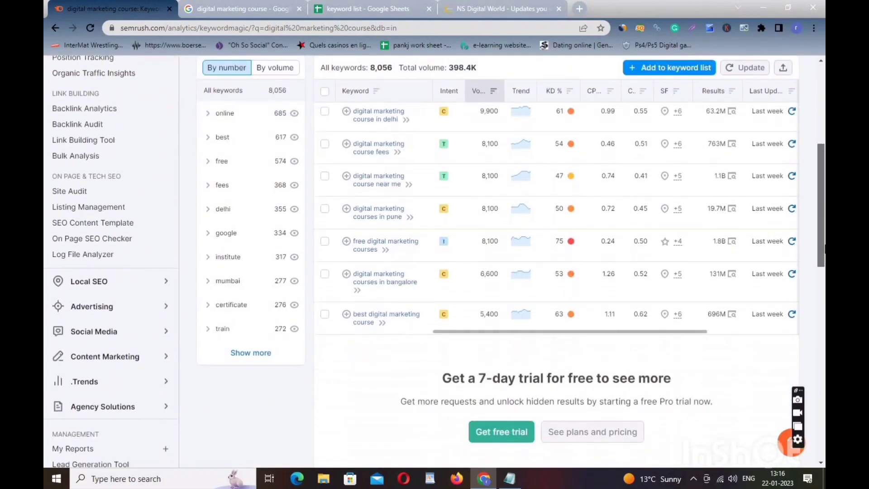
drag(824, 217, 818, 137)
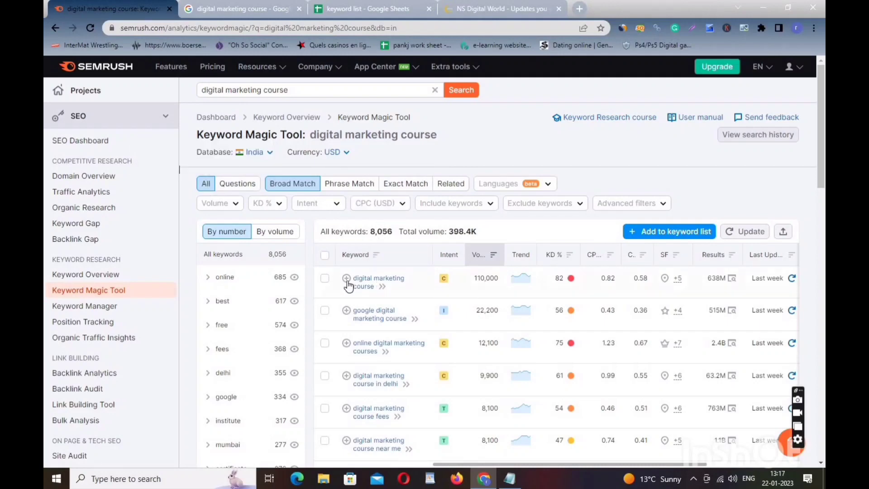
Step: Highlight the searched keyword "digital marketing course" and limit the suggestions to questions
click(260, 91)
double_click(260, 91)
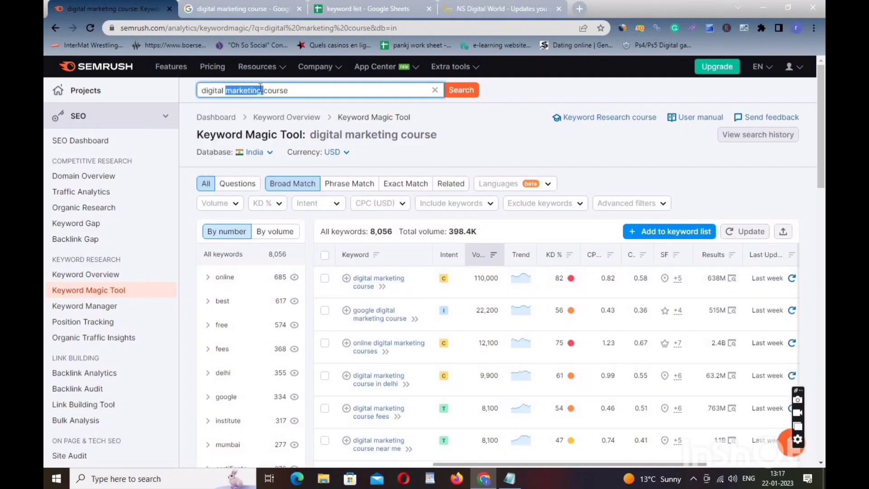
click(260, 91)
triple_click(260, 90)
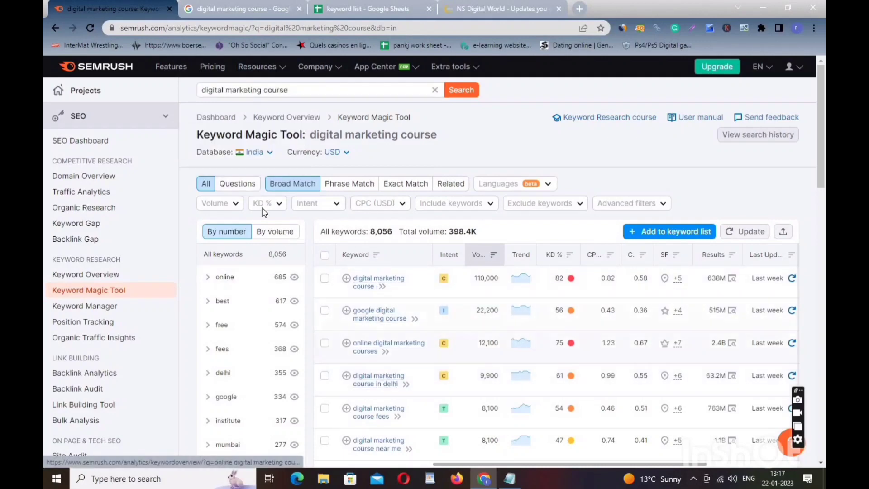
click(248, 183)
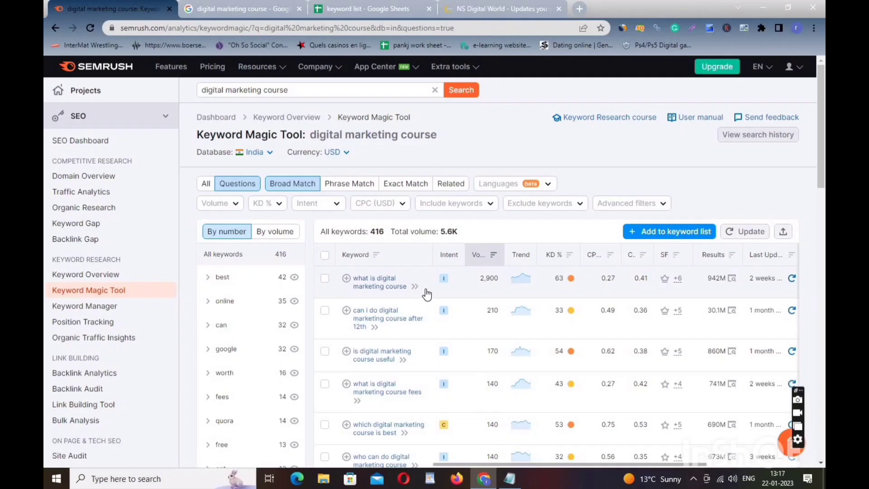
Step: Highlight the question keywords "what is digital marketing course" and "can i do digital marketing course after 12th", and return to all suggestions
drag(409, 286, 352, 277)
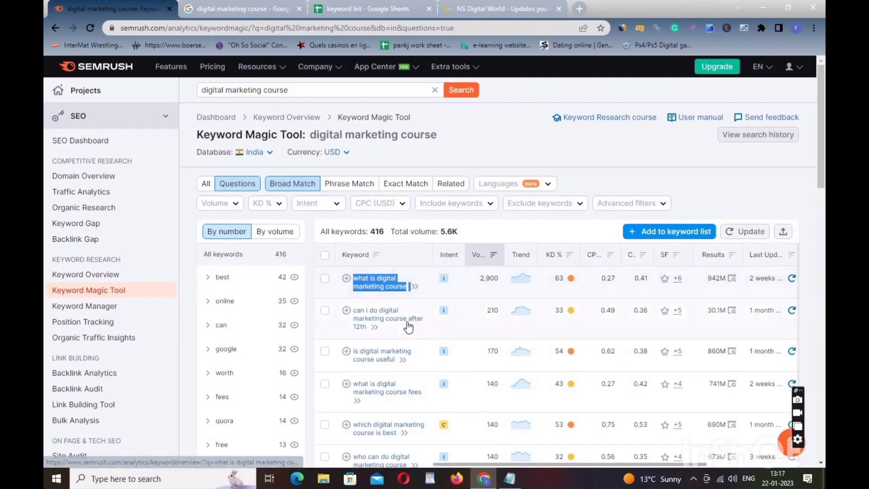
click(387, 326)
drag(367, 321, 352, 309)
click(585, 147)
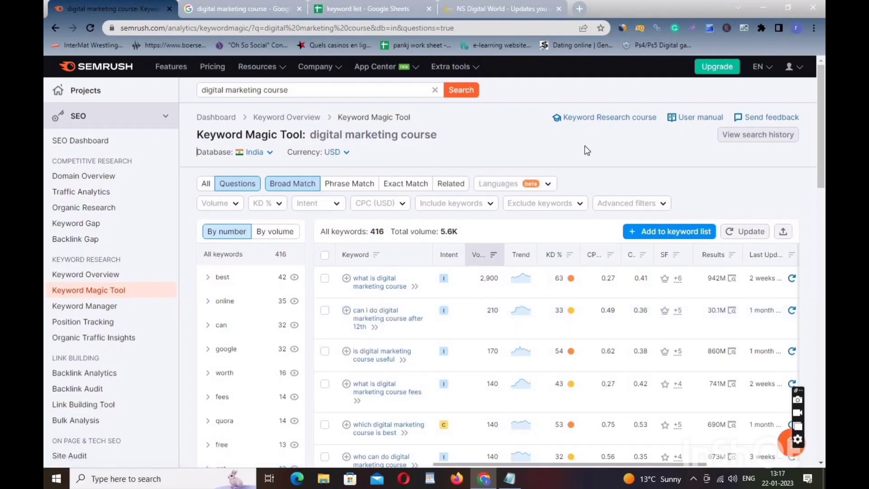
drag(822, 169, 821, 166)
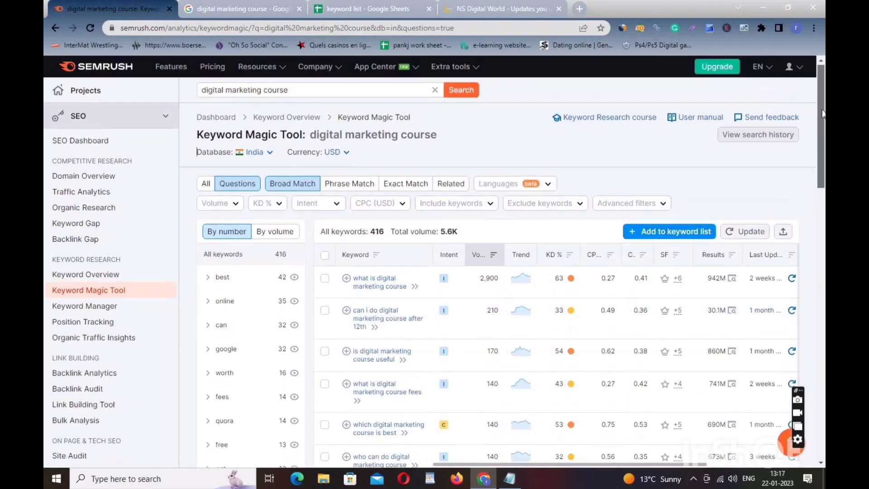
click(205, 190)
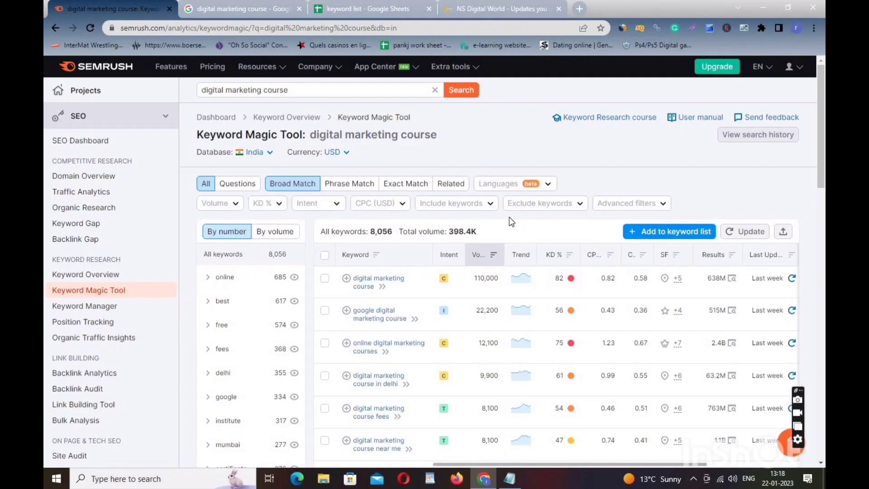
Step: Try limiting the suggestions to a search volume of 10,001–100,000, and clear that filter
click(221, 207)
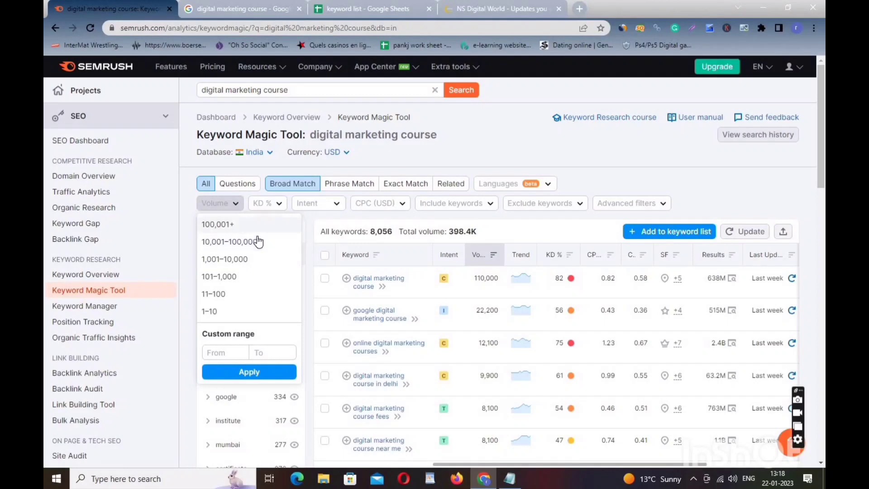
click(237, 248)
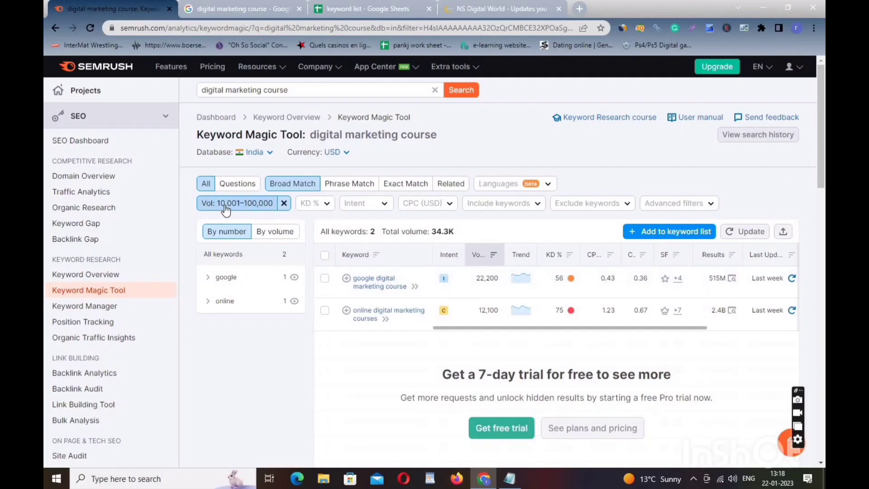
click(285, 202)
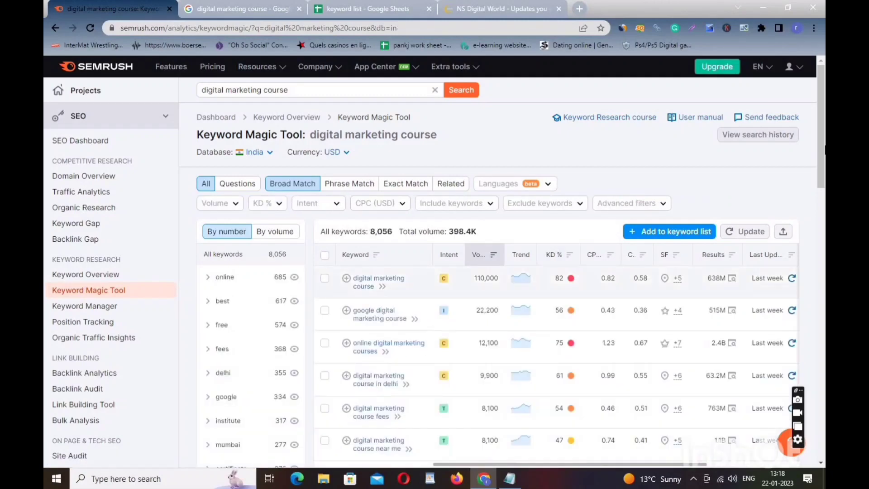
scroll(557, 238, down, 5)
scroll(231, 208, up, 5)
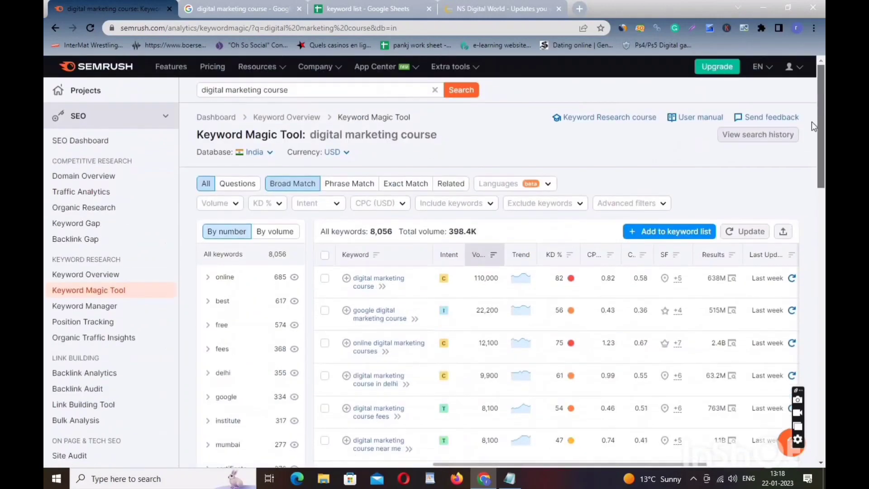
Step: Filter the suggestions to a volume of 10,001–100,000 and a keyword difficulty of Possible (30–49%)
click(226, 206)
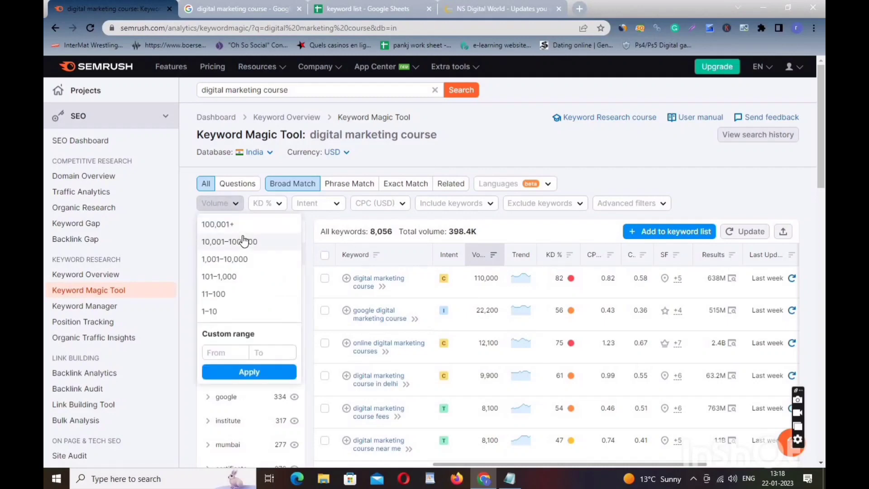
click(244, 241)
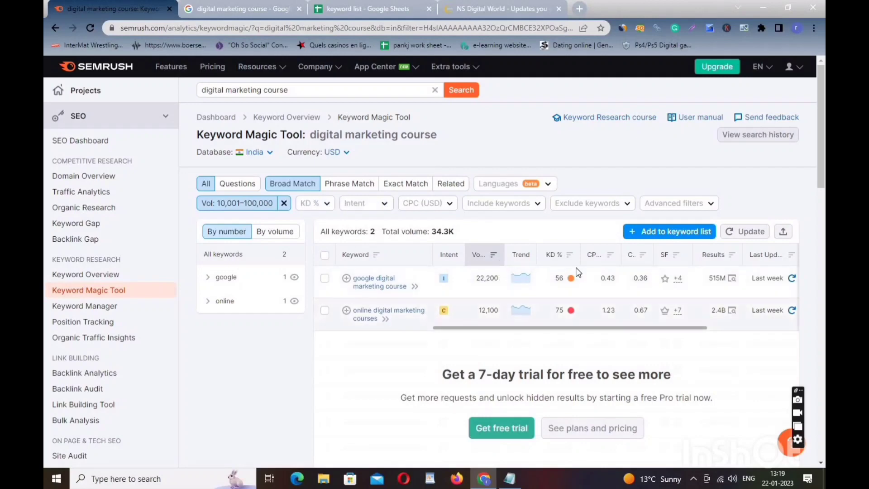
mouse_move(571, 278)
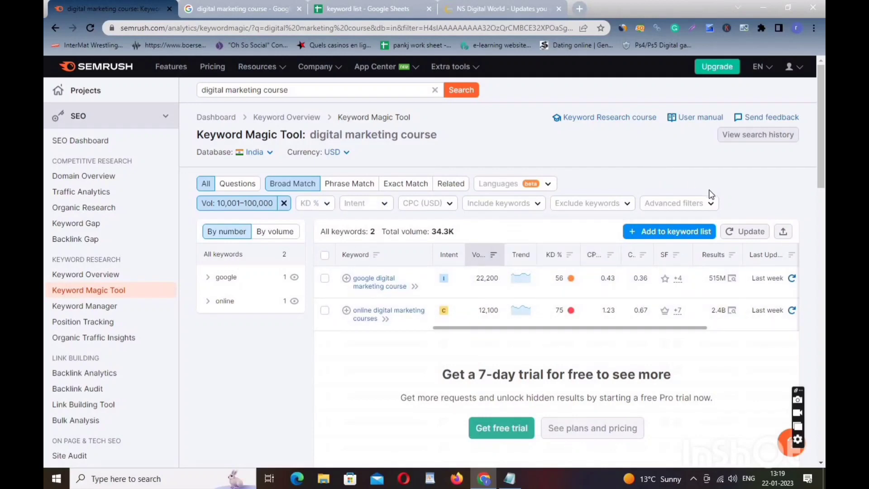
click(319, 210)
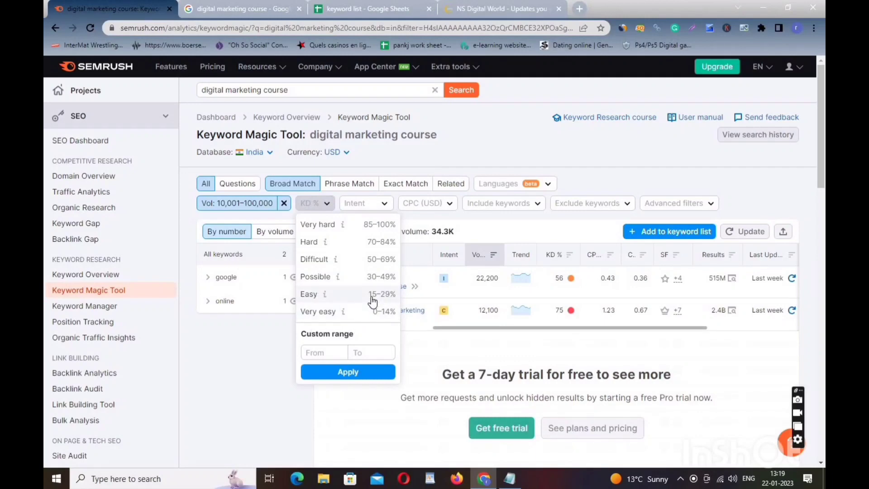
click(344, 276)
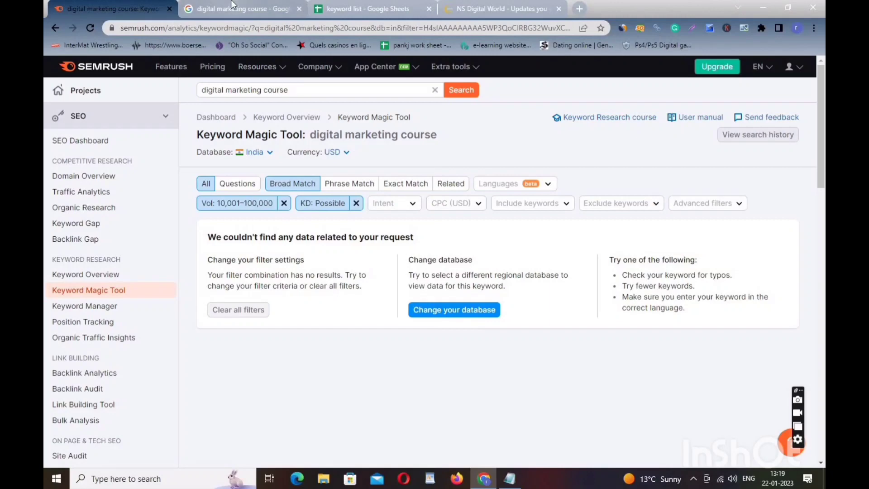
Step: Copy "digital marketing course online" from the Long-Tail Keywords list in the Google search results
click(206, 6)
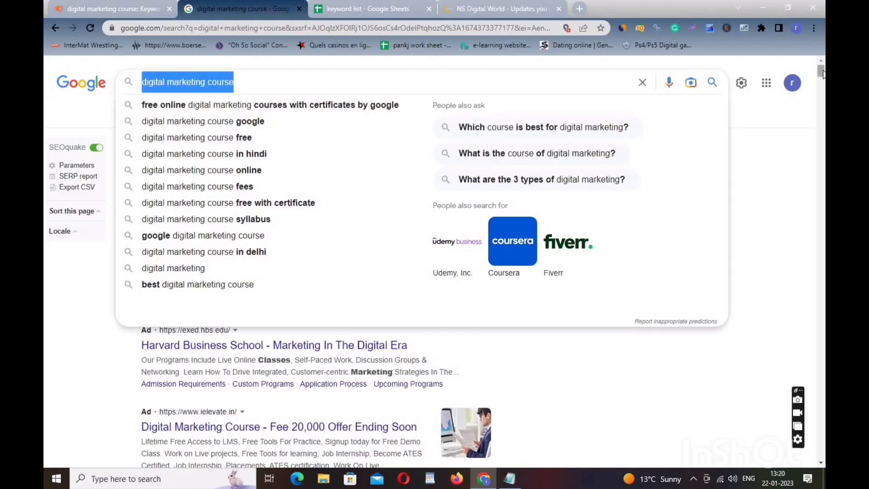
scroll(823, 100, down, 5)
scroll(806, 143, down, 10)
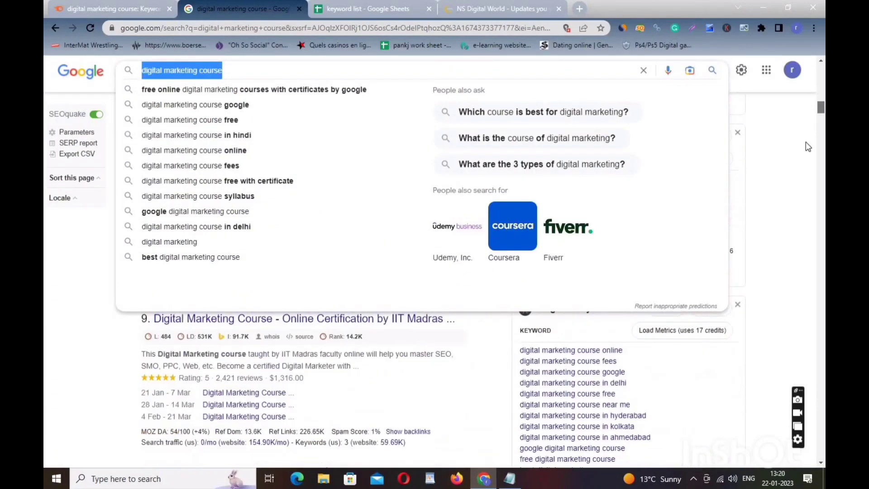
click(788, 233)
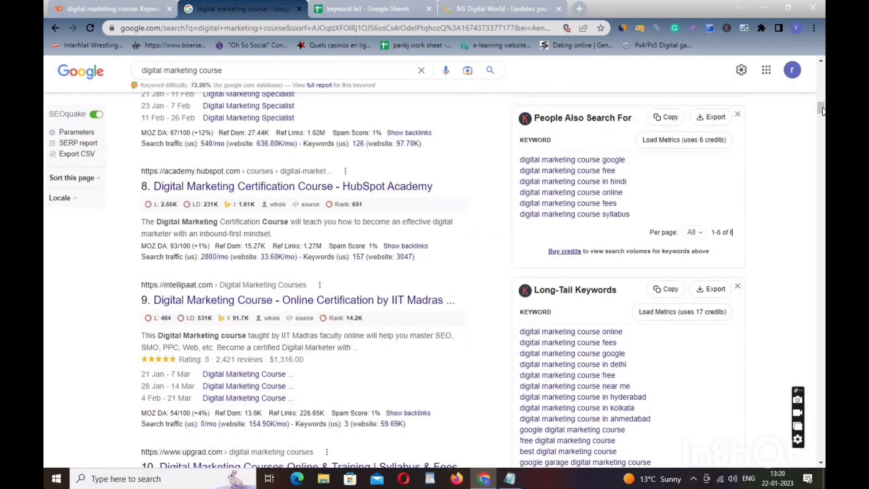
scroll(702, 153, down, 3)
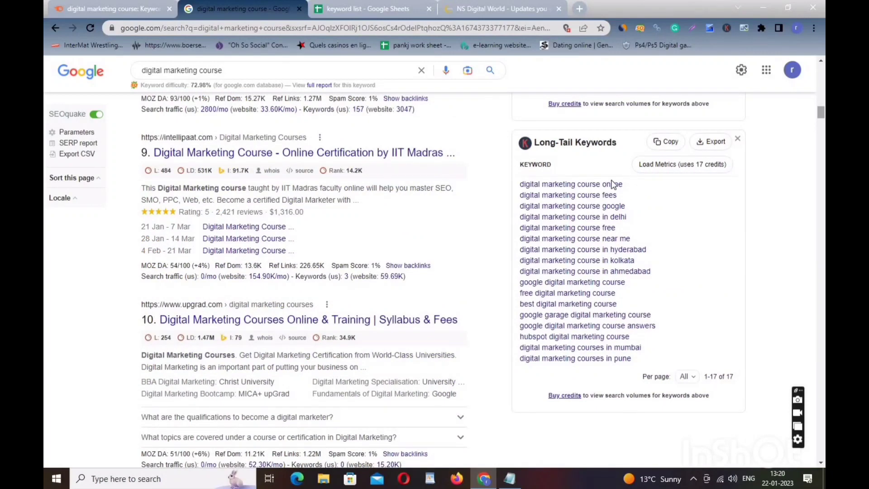
drag(624, 184, 520, 184)
right_click(523, 185)
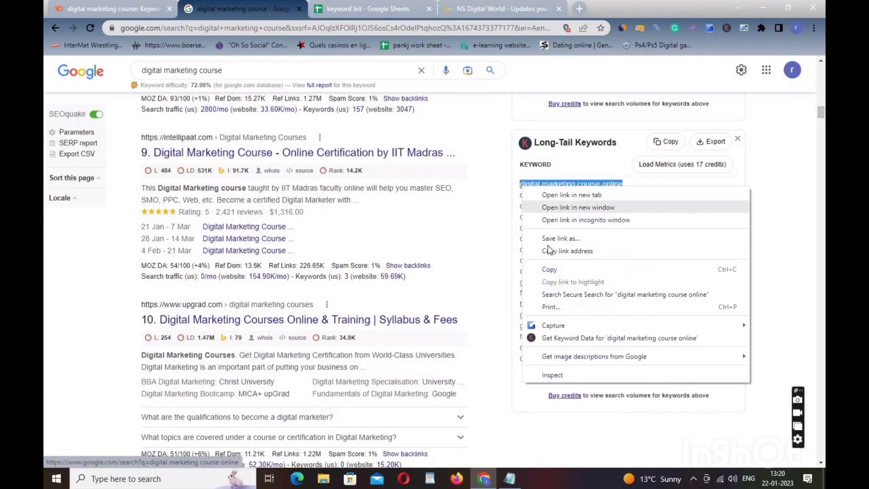
click(550, 270)
Step: Search Semrush's Keyword Magic Tool for the copied "digital marketing course online" and remove the volume filter
click(125, 6)
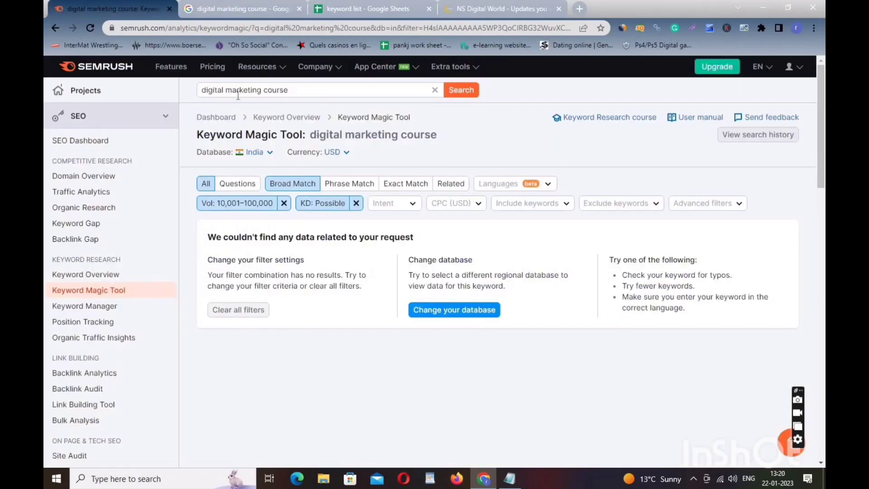
triple_click(239, 90)
right_click(239, 92)
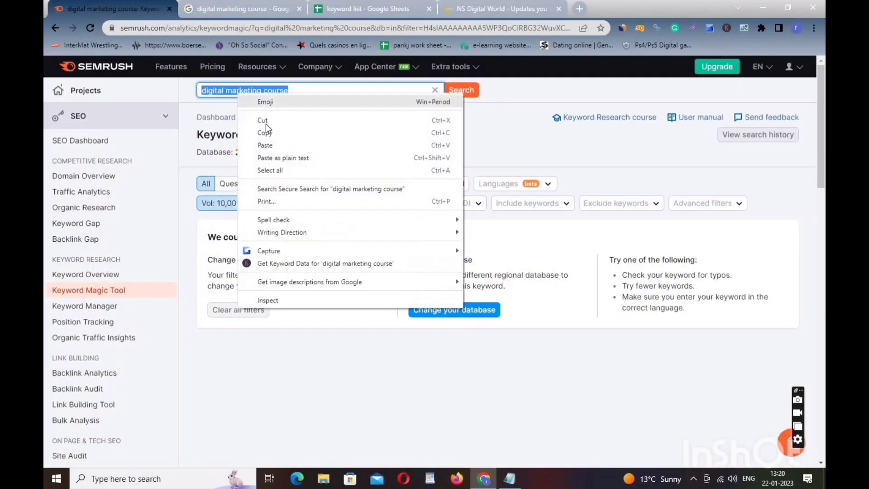
click(269, 144)
click(462, 90)
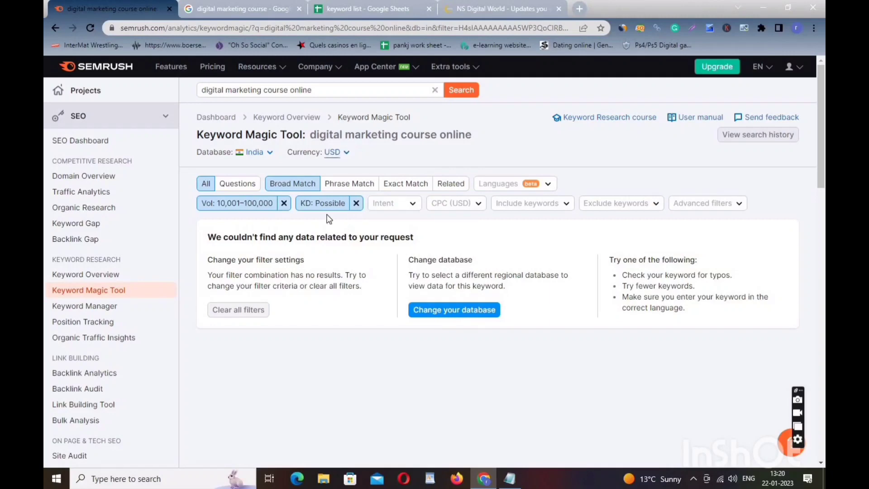
click(285, 208)
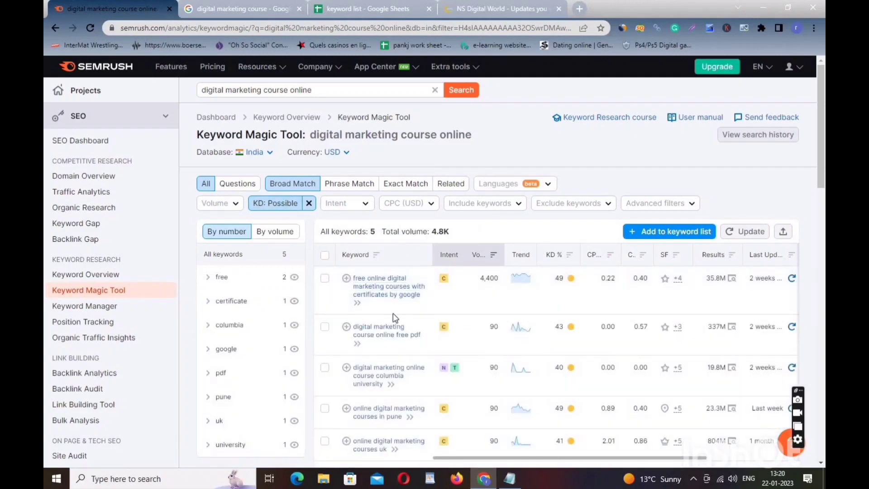
scroll(355, 169, down, 1)
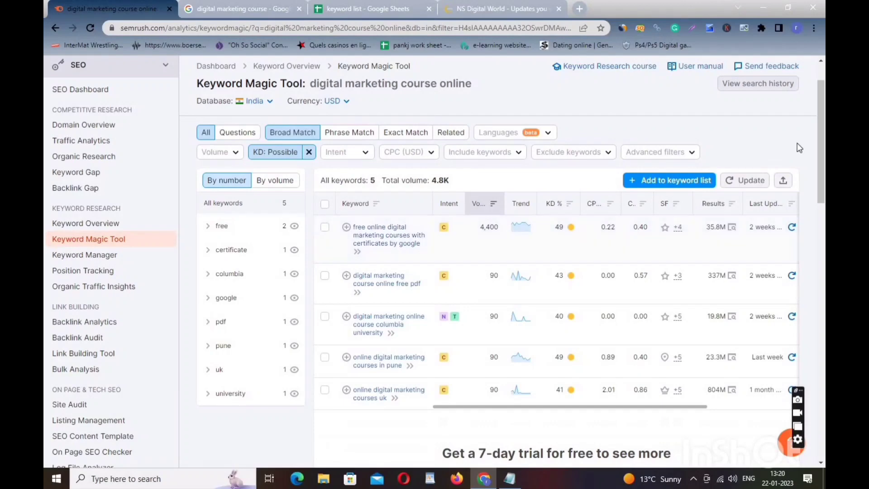
Step: Copy the data row of "free online digital marketing courses with certificates by google" into cell A2 of the keyword list sheet in Google Sheets
click(324, 228)
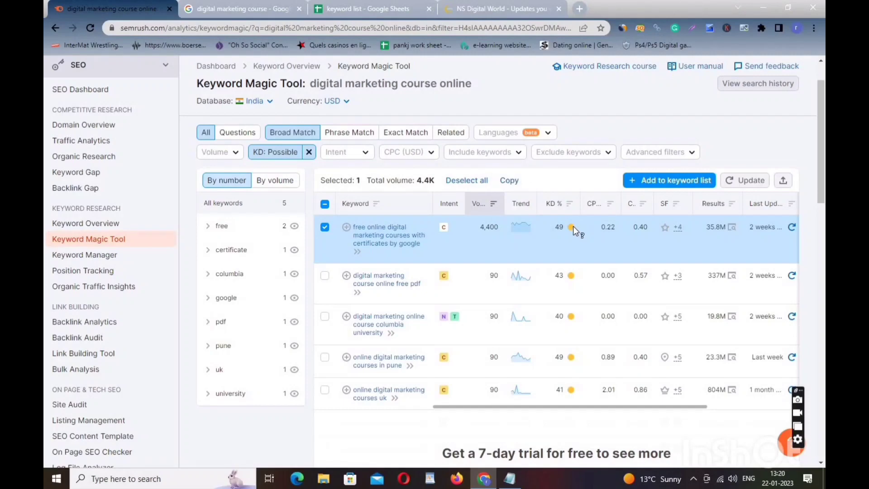
mouse_move(573, 226)
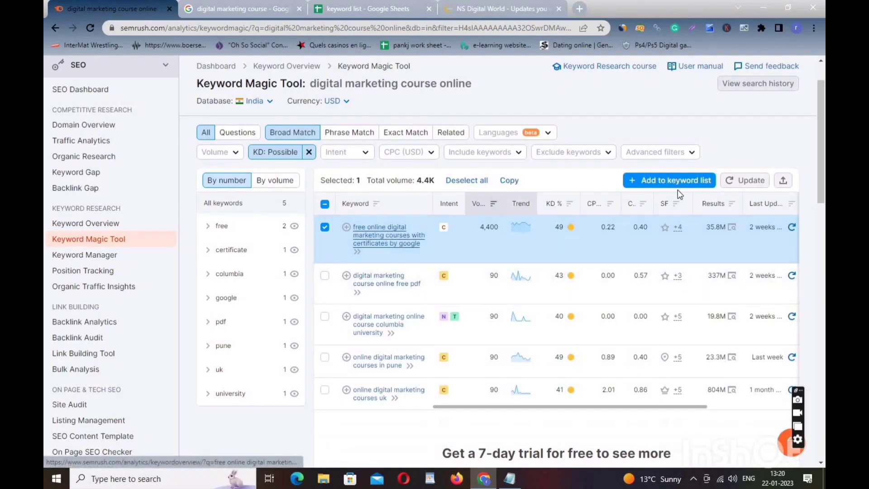
click(509, 183)
click(363, 7)
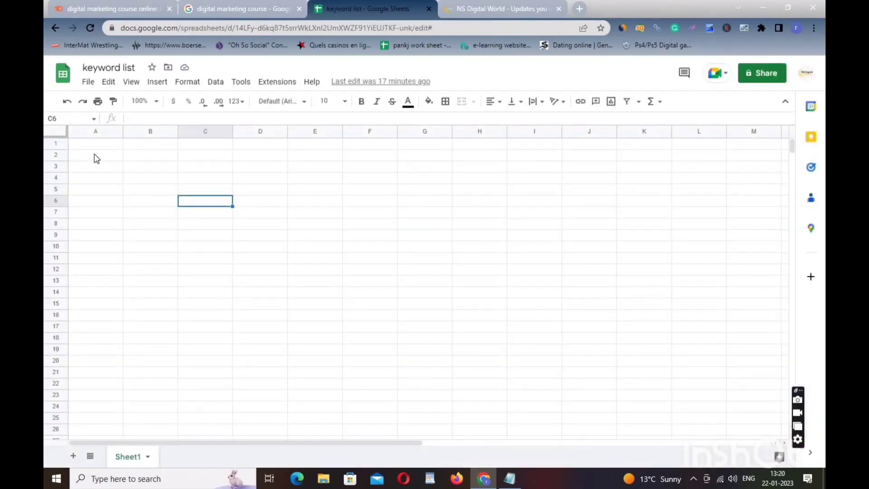
right_click(94, 155)
key(ctrl+v)
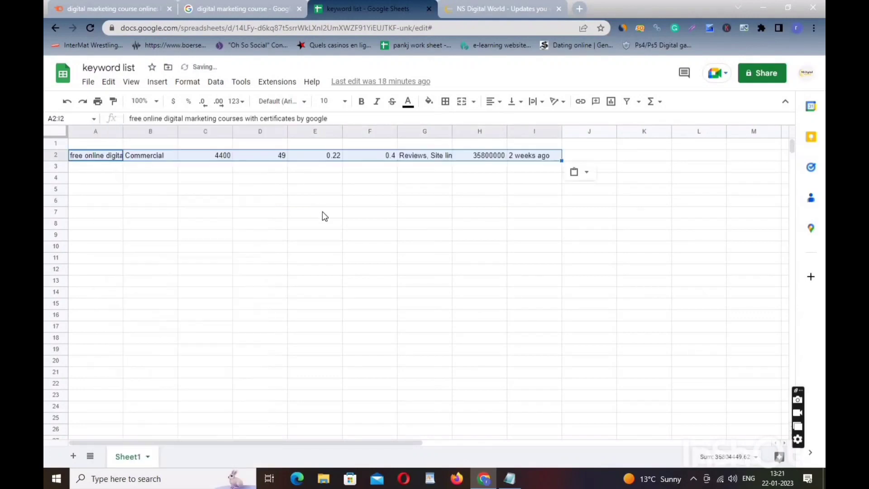
click(324, 215)
click(223, 245)
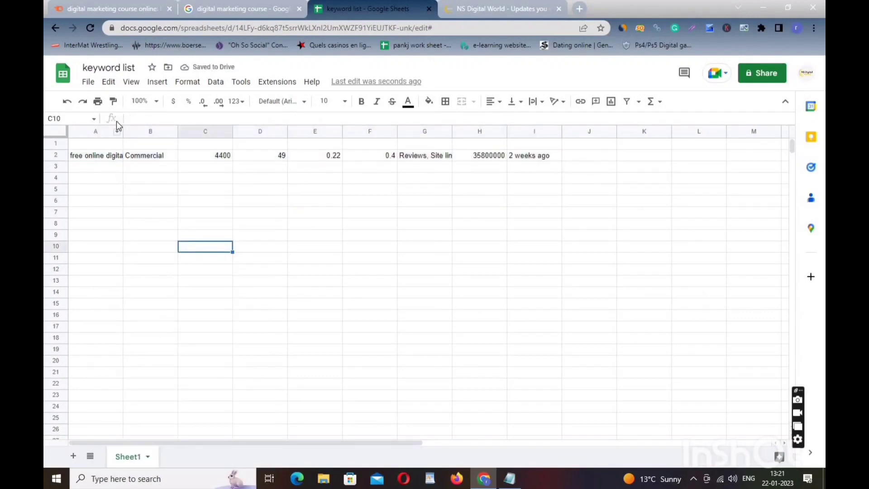
Step: Widen columns A and C, enter the headers "Keyword", "Volume searches" and "KD" in A1, C1 and D1, and clear the other metrics
drag(191, 130, 192, 131)
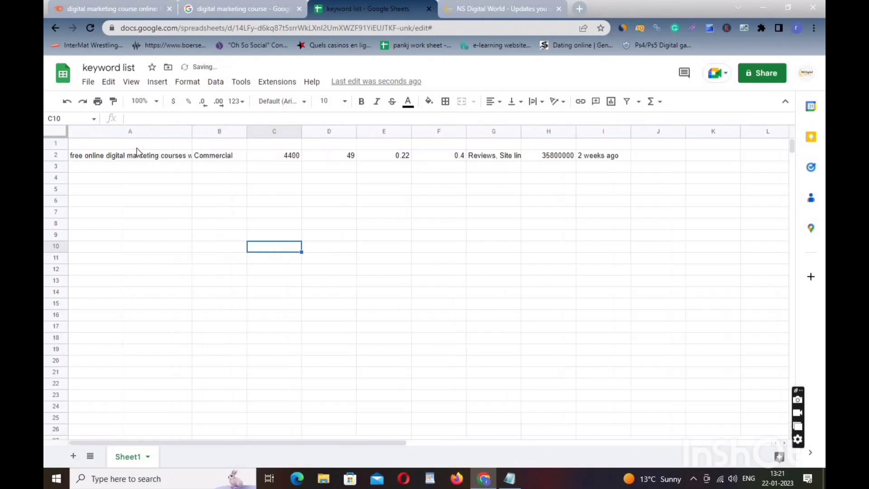
click(118, 144)
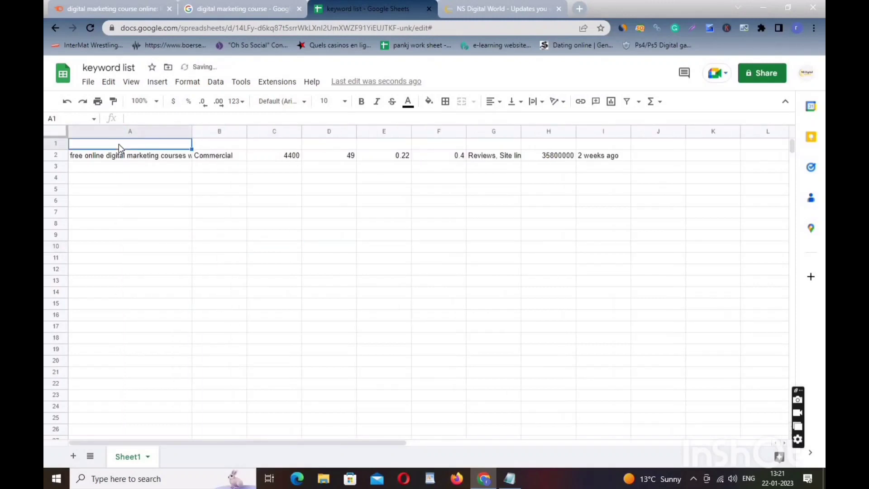
text(KE)
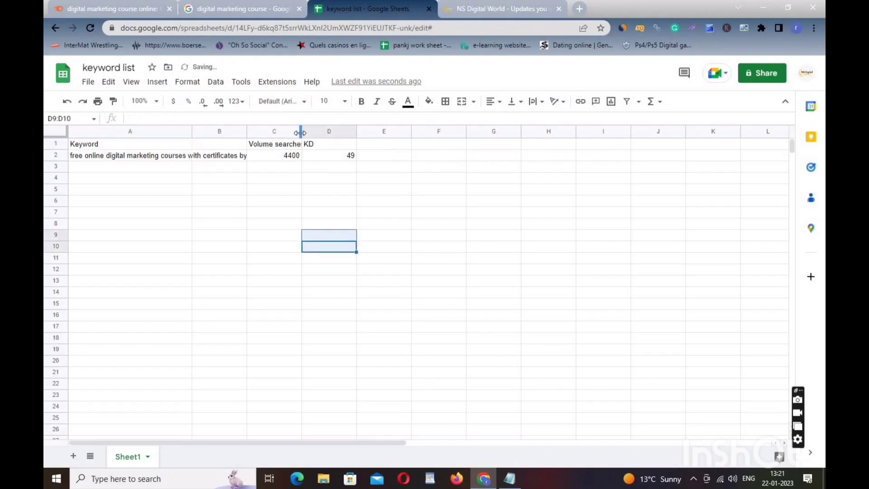
drag(301, 131, 393, 155)
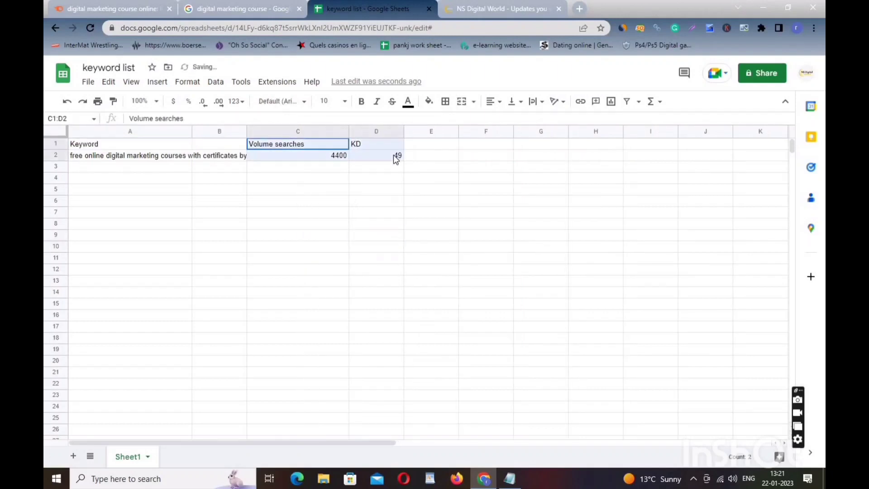
Step: Move the "Volume searches" and "KD" cells C1:D2 to start at B1 and widen column B
key(ctrl+x)
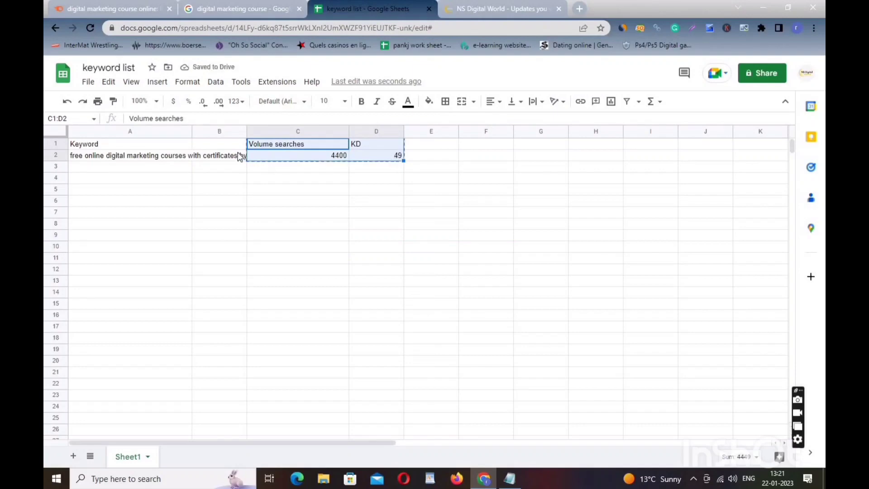
click(233, 145)
key(ctrl+f)
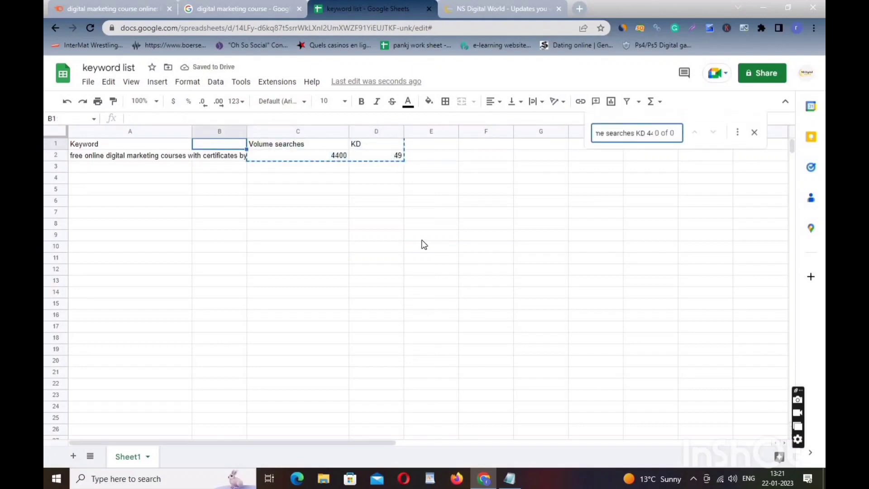
drag(423, 244, 426, 258)
drag(294, 144, 398, 156)
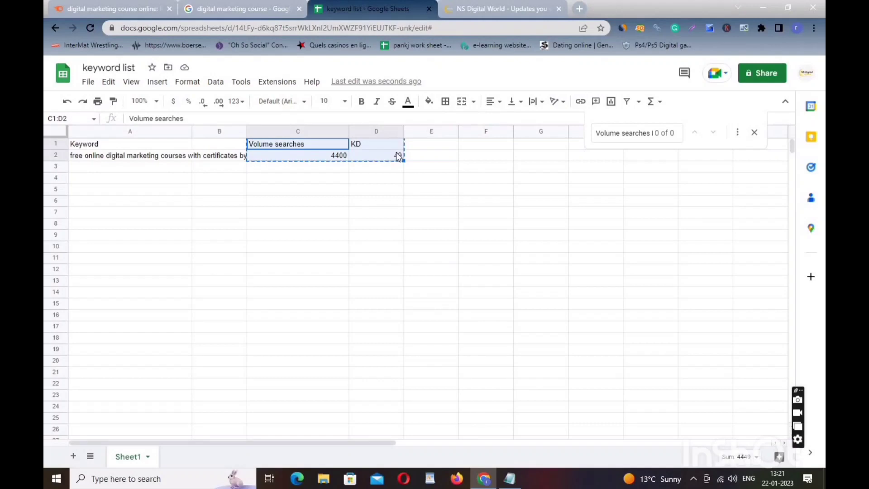
click(231, 145)
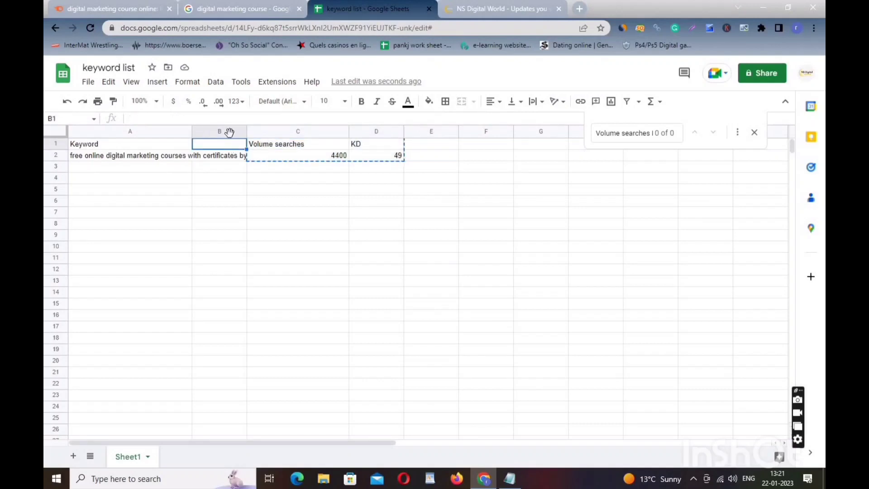
key(ctrl+v)
drag(244, 232, 245, 225)
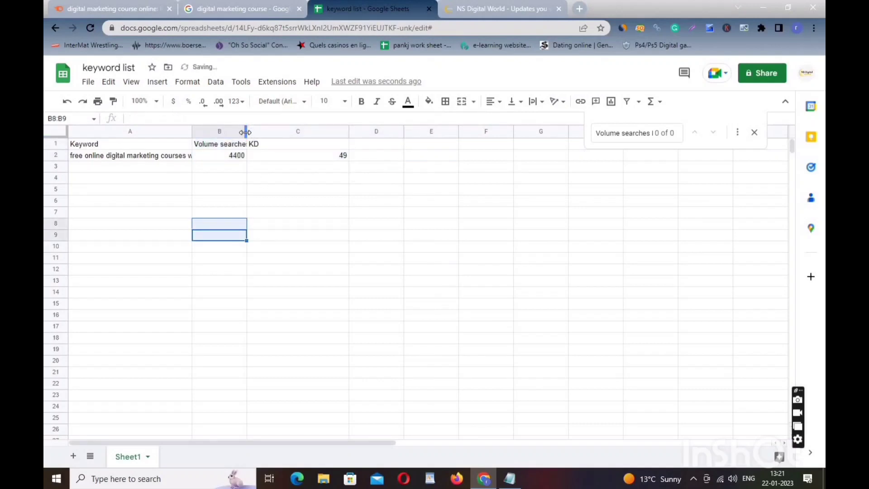
drag(246, 132, 288, 133)
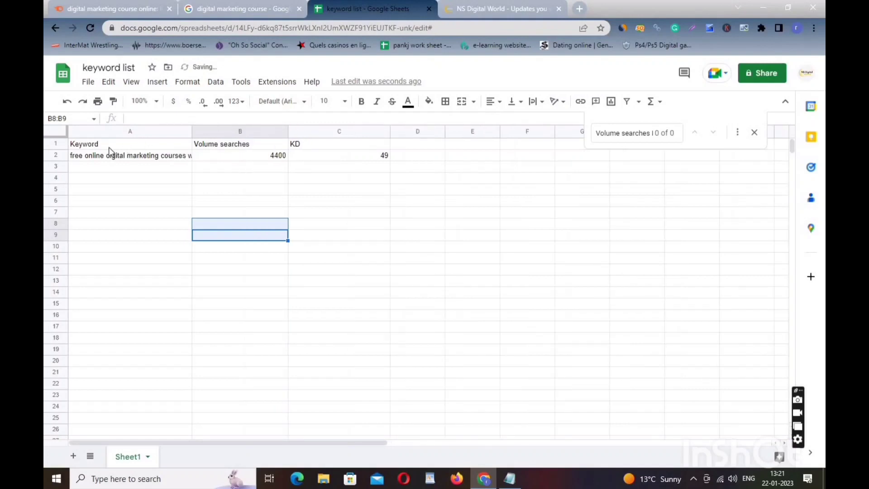
Step: Format the header cells A1:C1 as bold, font size 12, with a yellow fill
drag(162, 148, 347, 149)
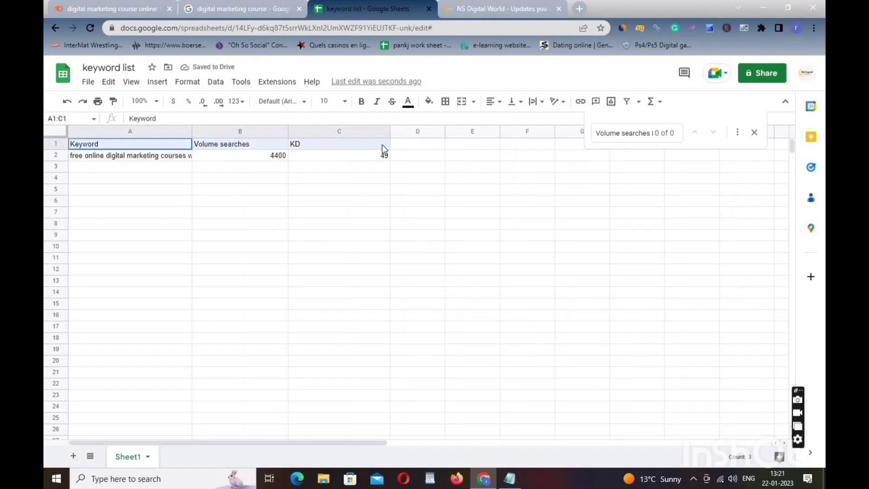
click(361, 101)
click(345, 101)
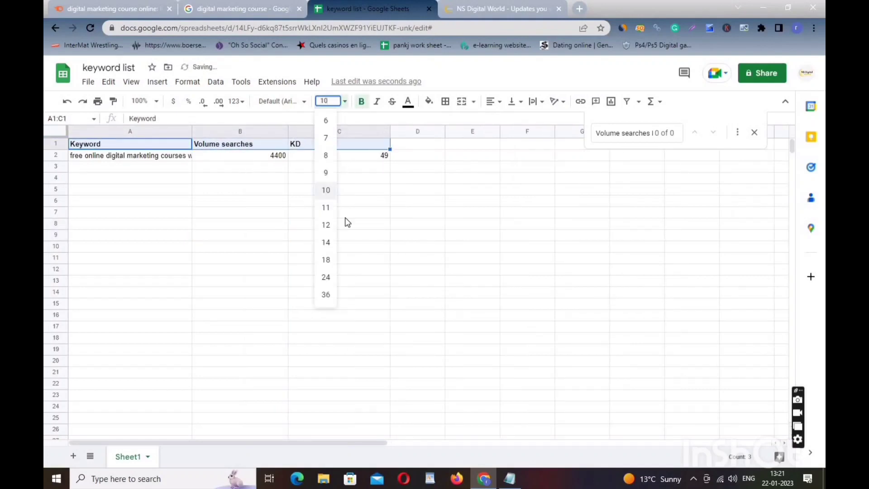
click(326, 225)
click(428, 101)
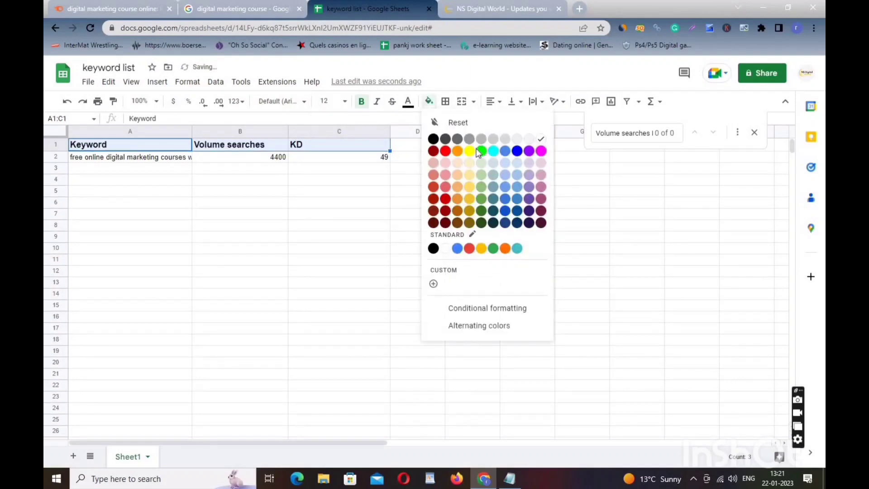
click(469, 150)
click(322, 227)
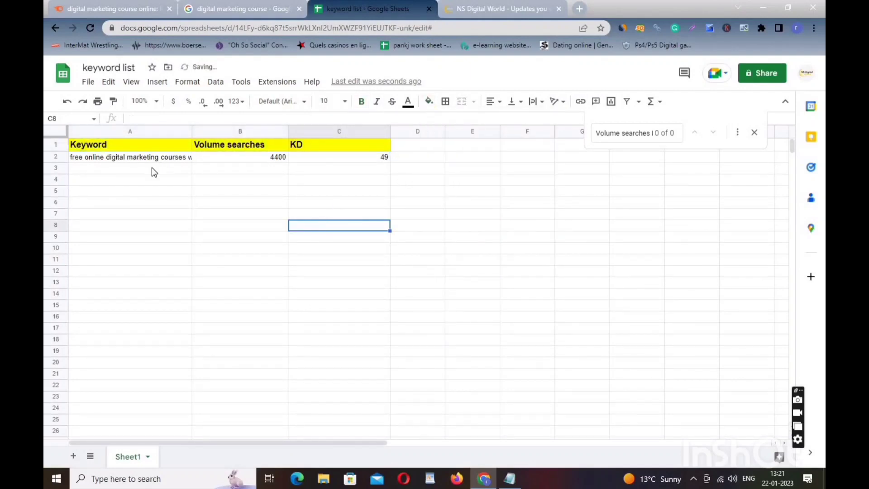
Step: Widen column A of the keyword list and check the keyword, volume and KD entries in row 2
drag(192, 133, 221, 132)
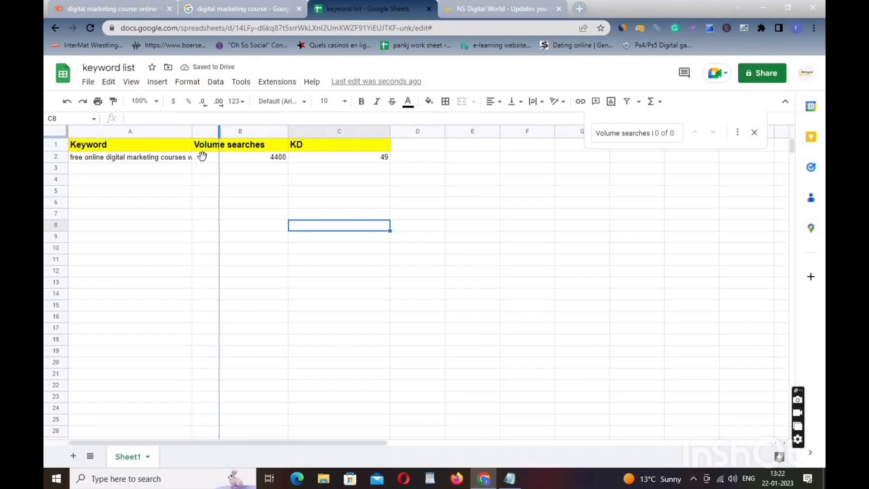
click(190, 162)
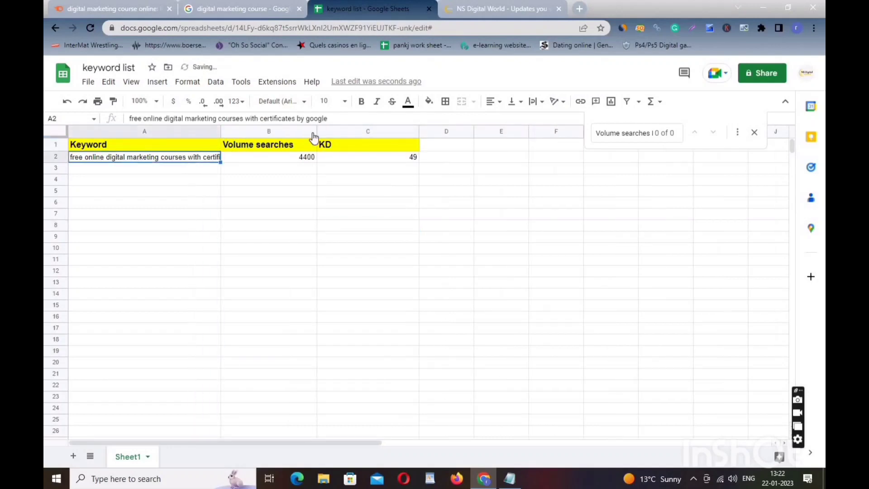
click(302, 162)
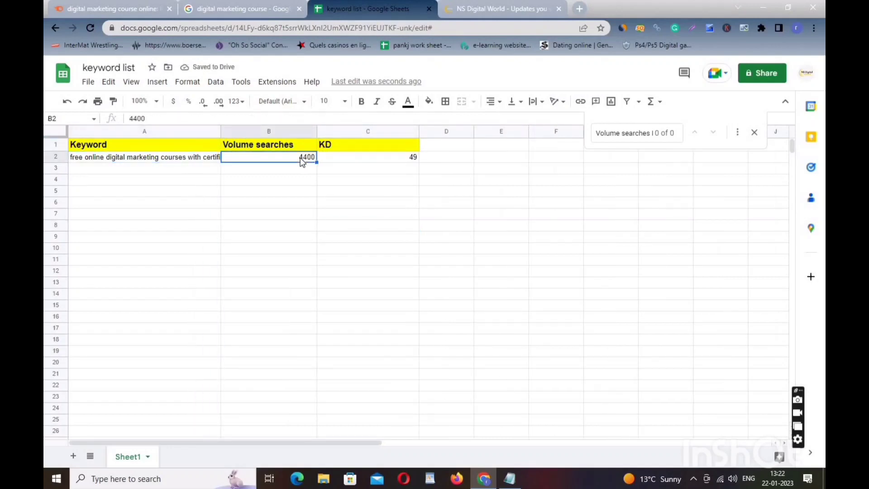
click(372, 162)
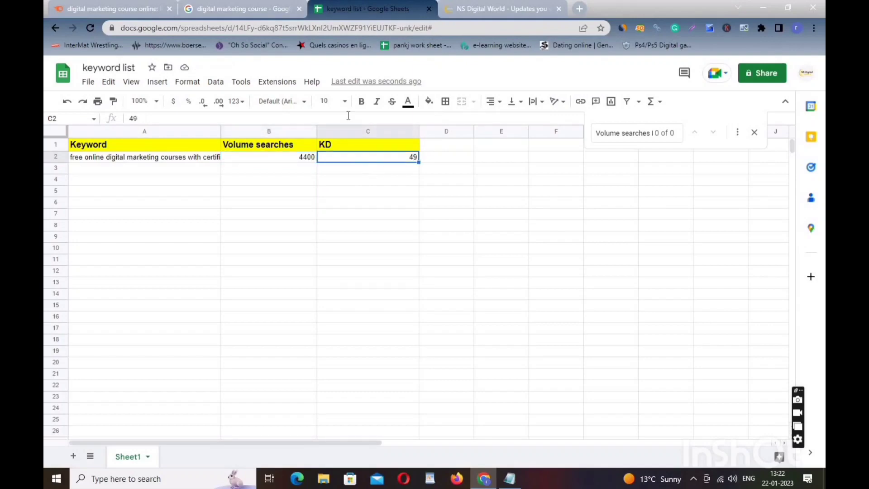
Step: Review the Semrush keyword results for "digital marketing course online" and the Long-Tail Keywords list in the Google search results
click(215, 6)
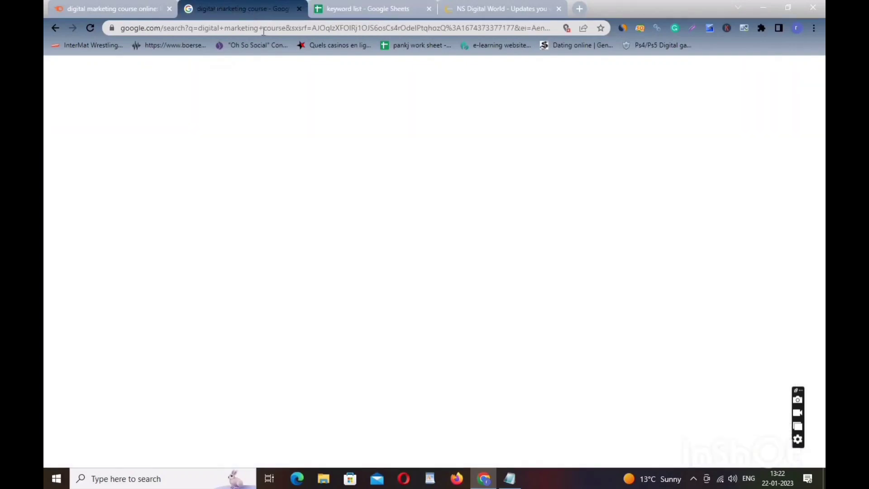
click(101, 6)
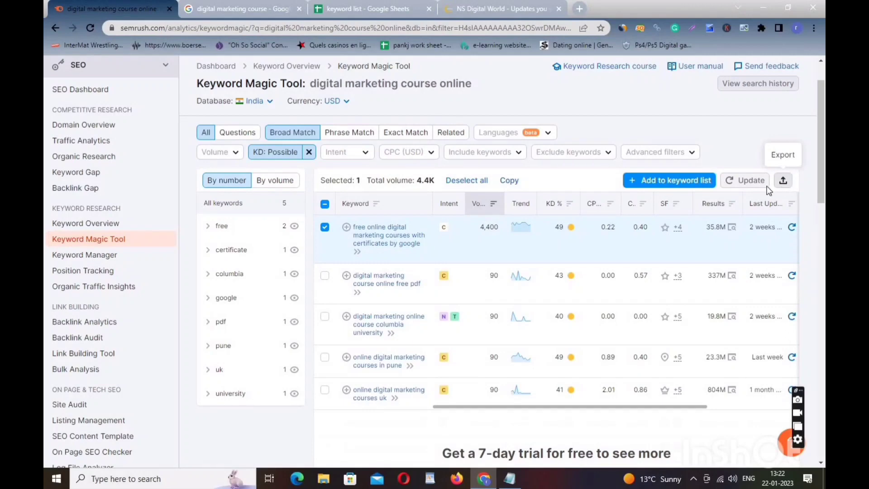
scroll(297, 190, down, 1)
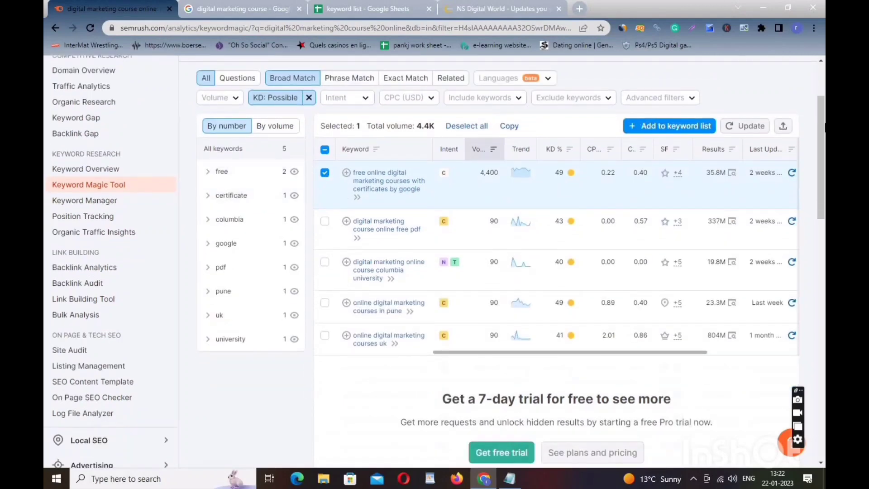
scroll(298, 190, up, 2)
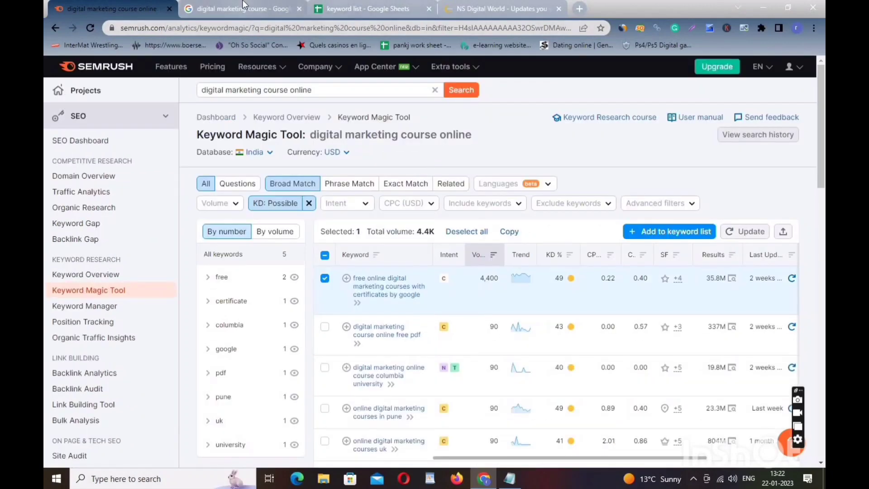
click(253, 9)
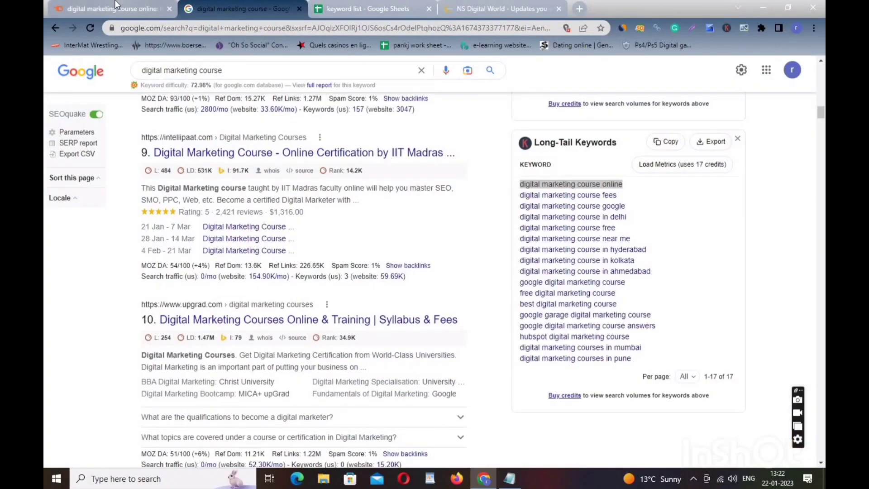
Step: Switch to Semrush and search the Keyword Magic Tool for "digital marketing"
click(127, 9)
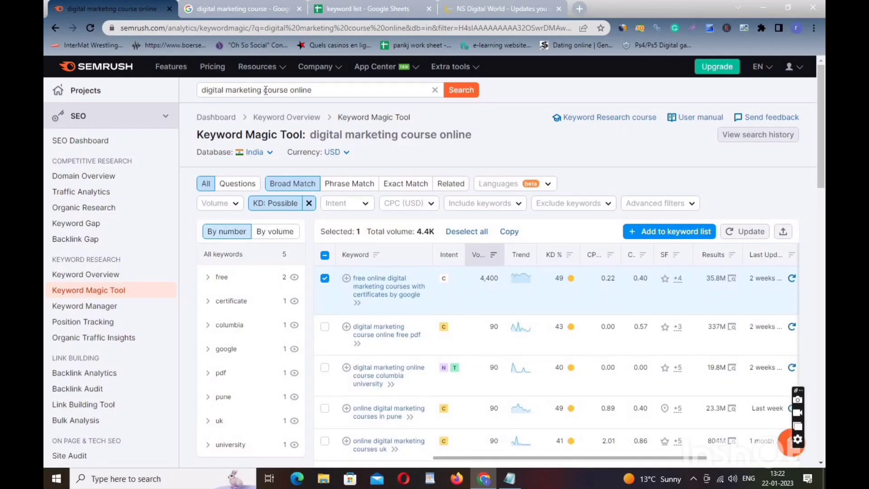
drag(264, 90, 311, 93)
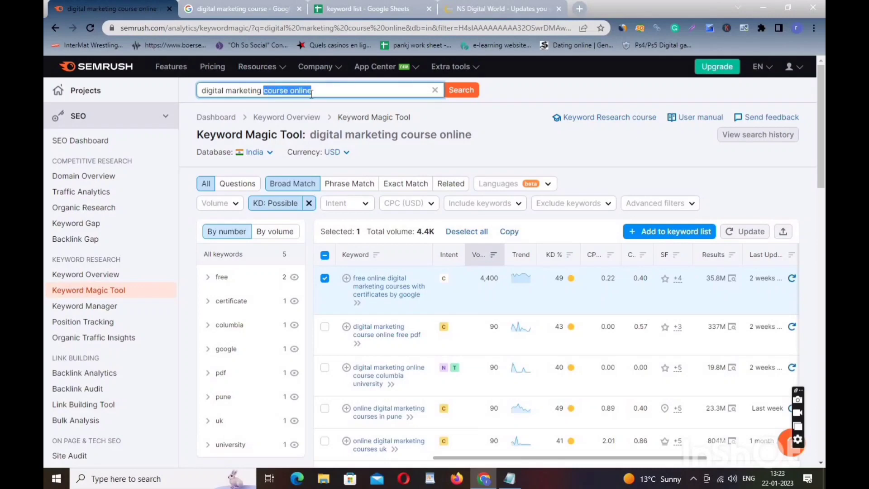
key(BackSpace)
key(BackSpace)
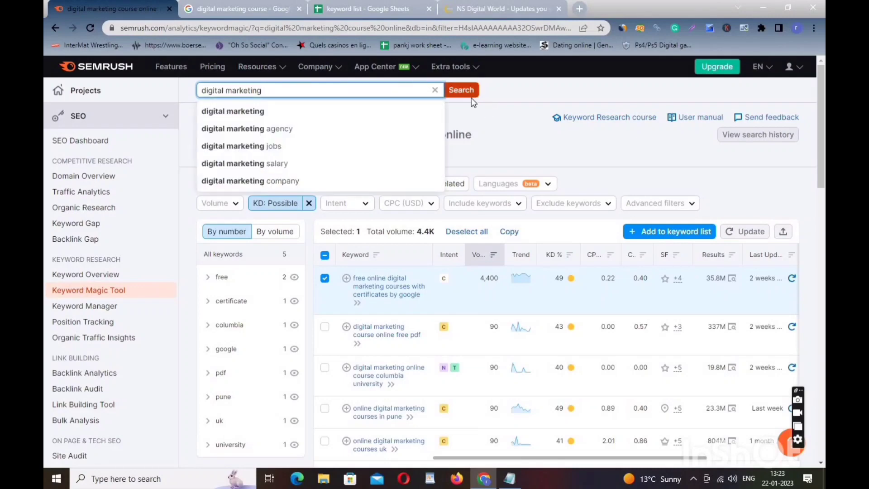
click(230, 107)
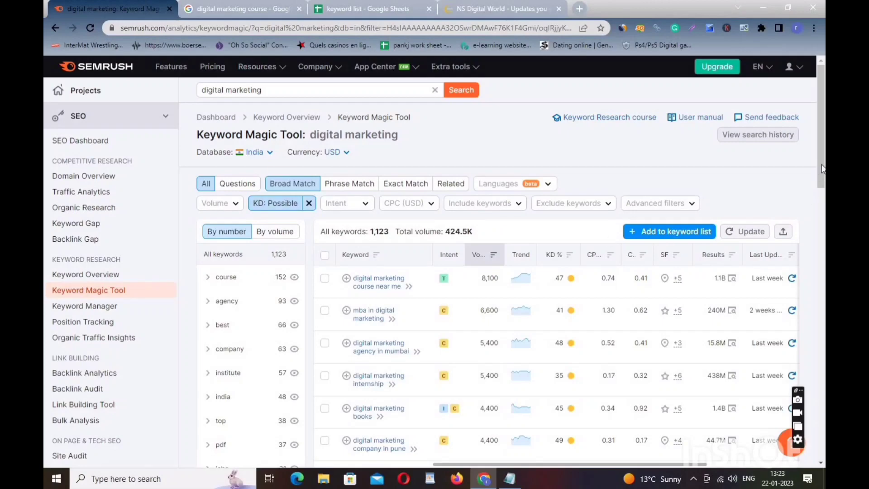
Step: Filter the "digital marketing" keywords to a volume of 1,001–10,000
mouse_move(823, 164)
mouse_down()
mouse_move(825, 207)
mouse_move(824, 156)
mouse_up()
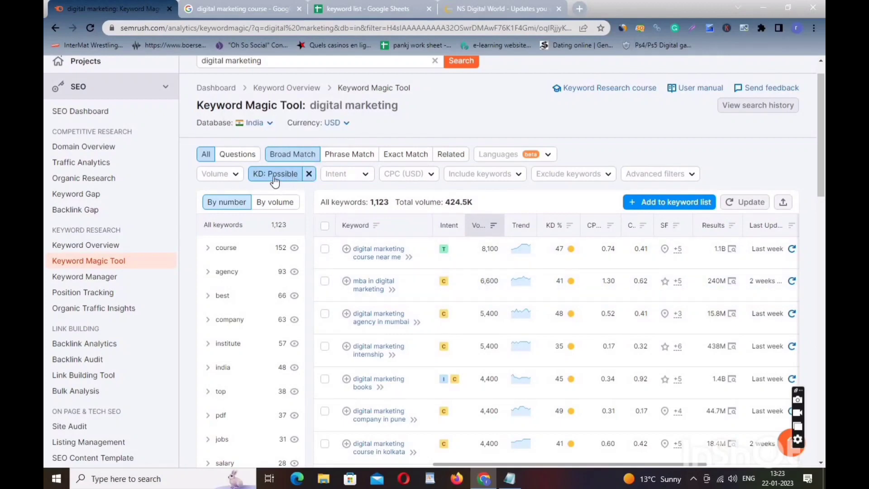
click(231, 177)
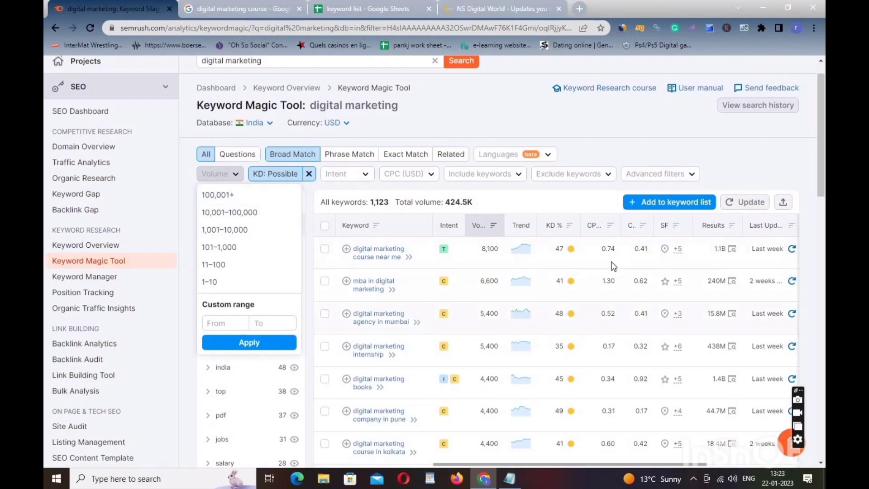
double_click(495, 250)
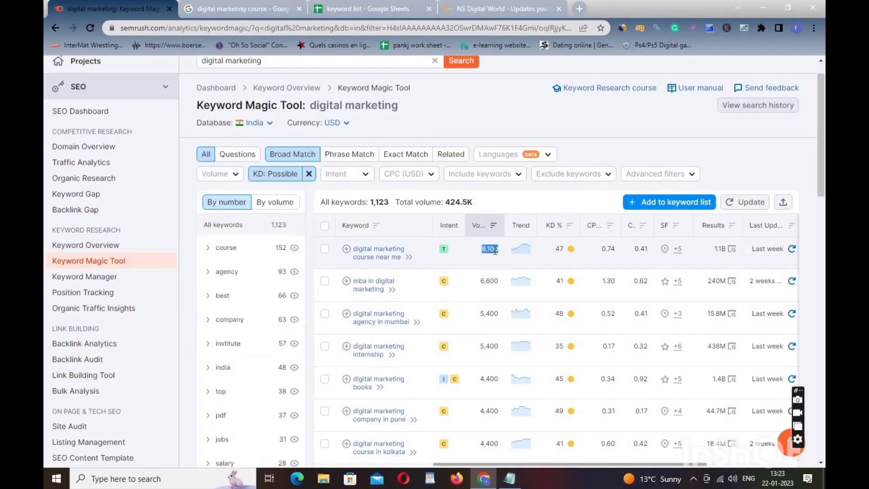
click(228, 181)
click(245, 230)
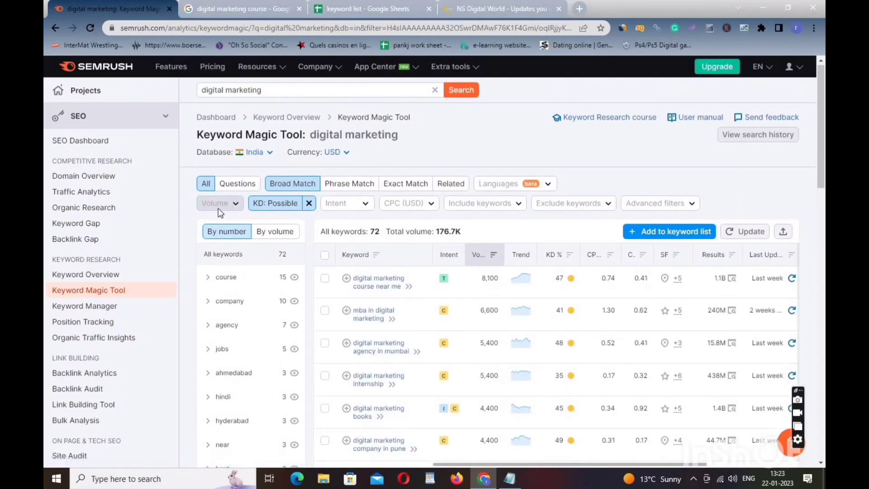
Step: Filter the "digital marketing" keywords by a custom volume range from 2,000 to 50,000
click(218, 206)
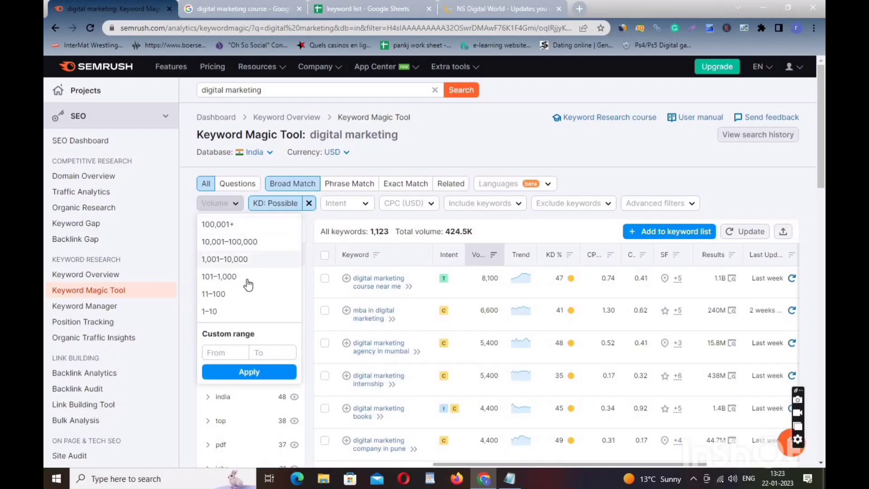
click(218, 351)
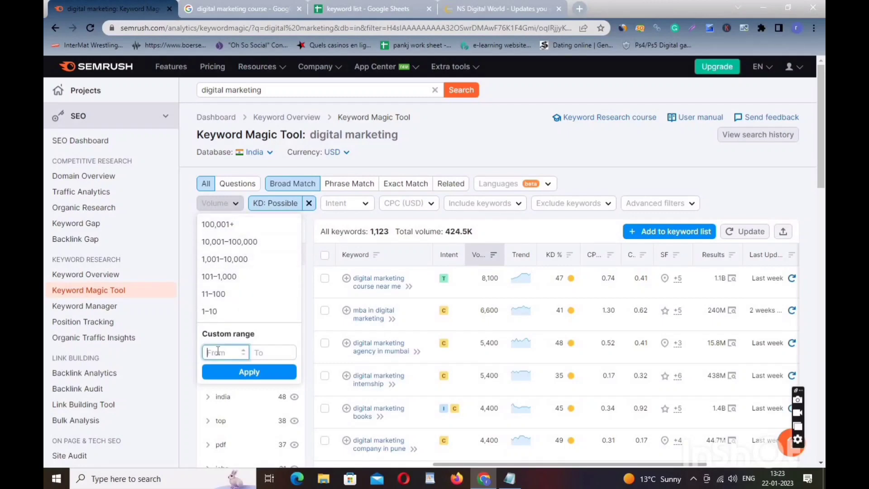
text(1)
key(BackSpace)
text(2000)
click(274, 352)
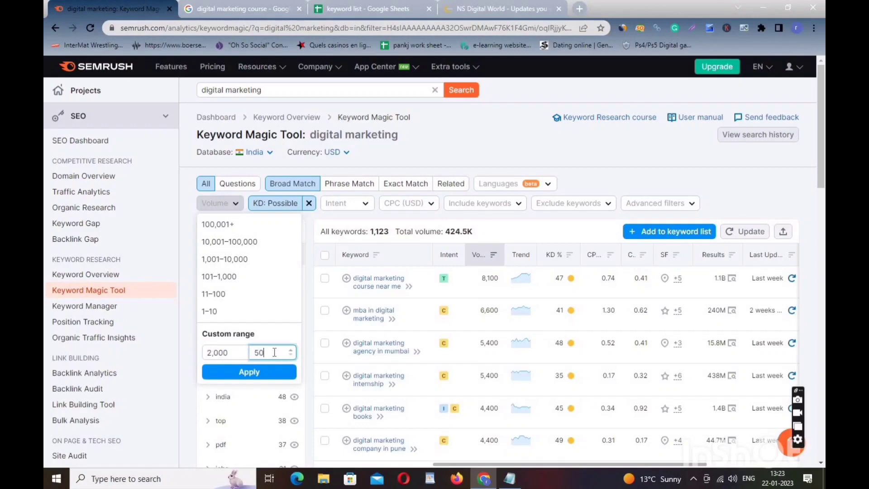
text(50000)
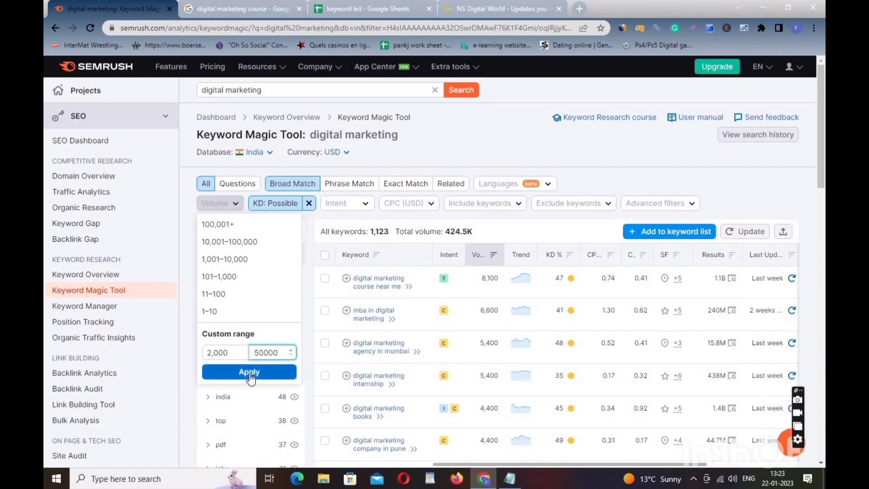
click(250, 374)
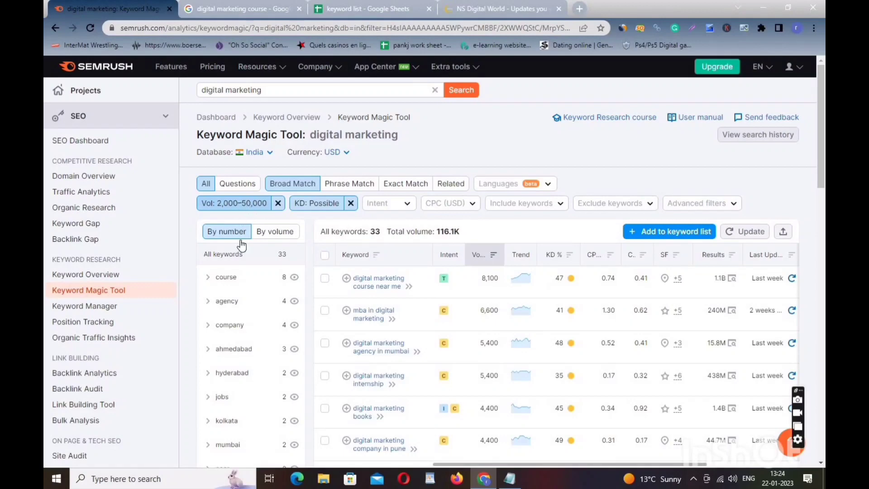
Step: Select the keywords "digital marketing course near me", "mba in digital marketing" and "digital marketing internship" in the filtered results
drag(821, 171, 820, 192)
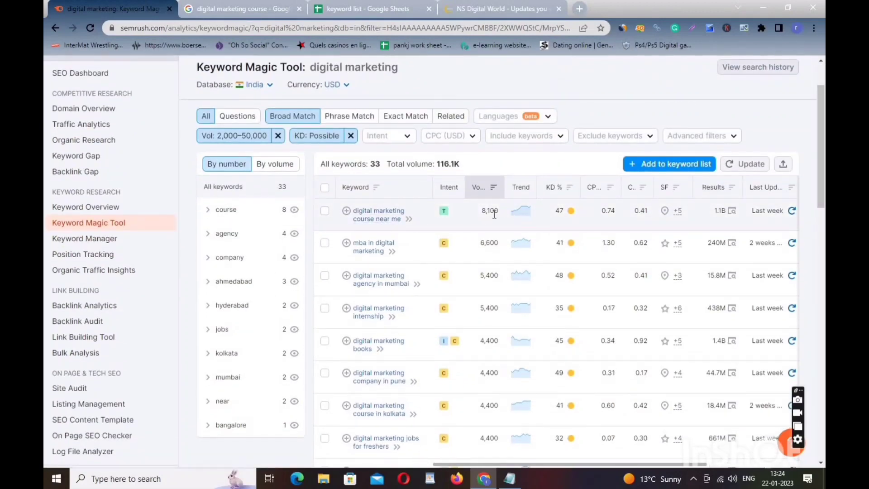
click(325, 211)
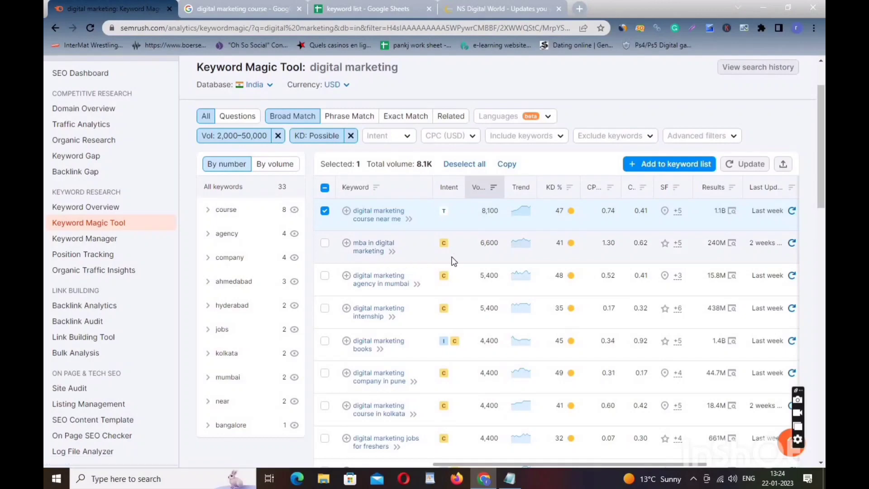
drag(501, 241, 480, 244)
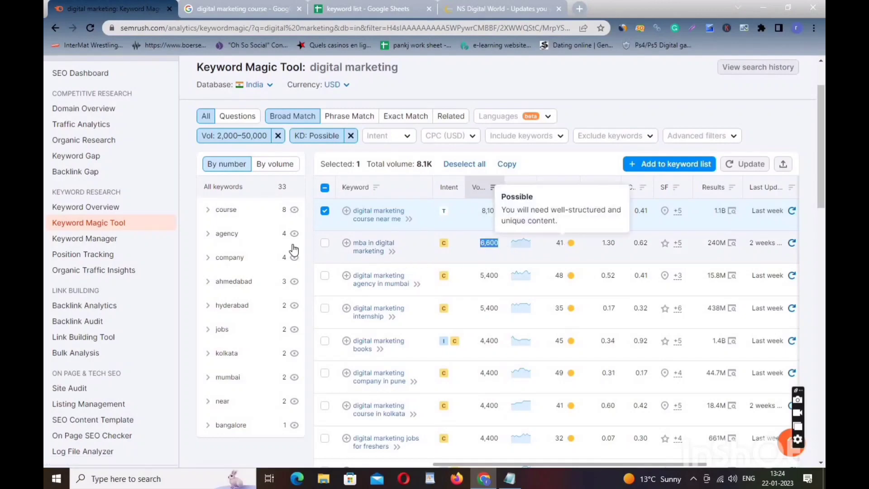
click(325, 246)
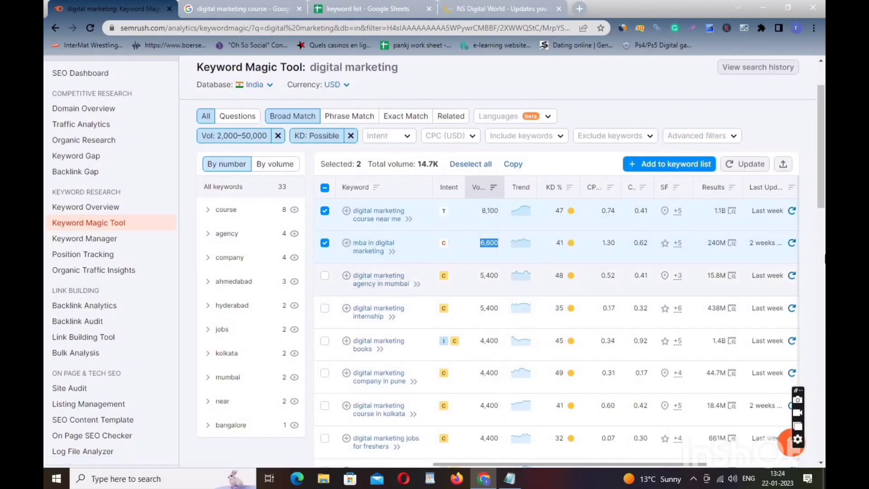
drag(824, 192, 825, 206)
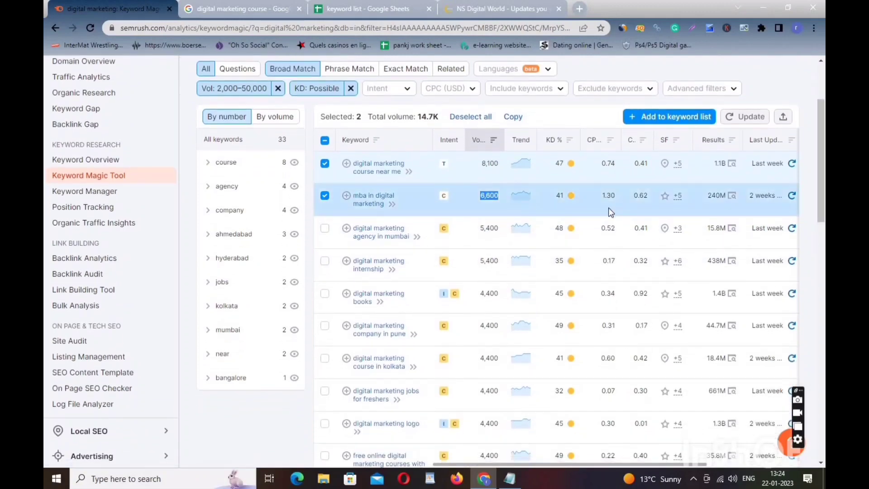
click(325, 262)
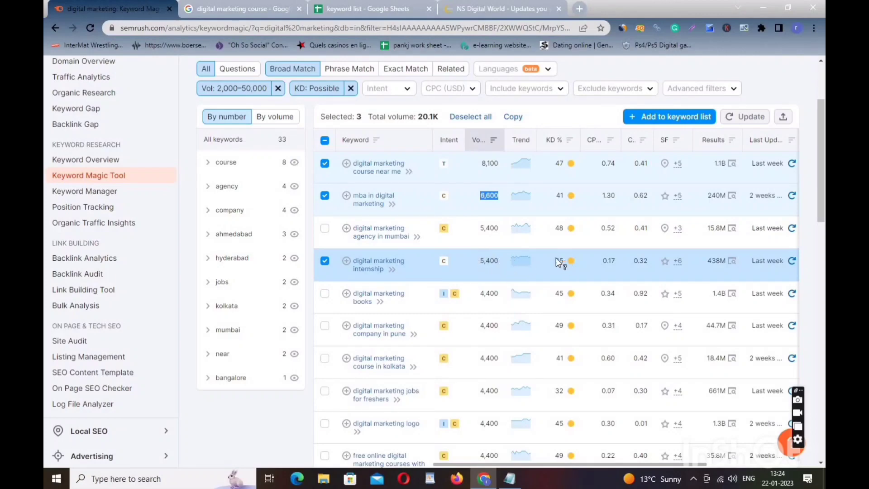
mouse_move(570, 262)
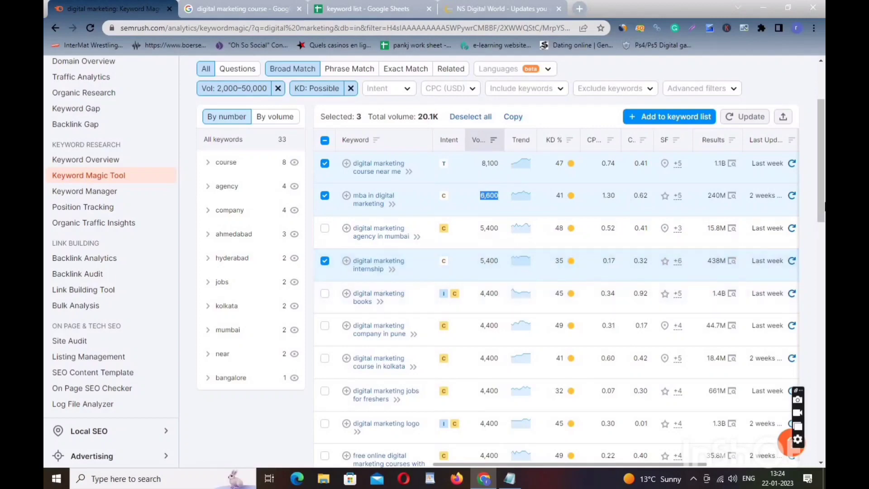
Step: Add the six keywords from "digital marketing books" through "free online digital marketing courses with certificates by google" to the selection
scroll(467, 241, down, 1)
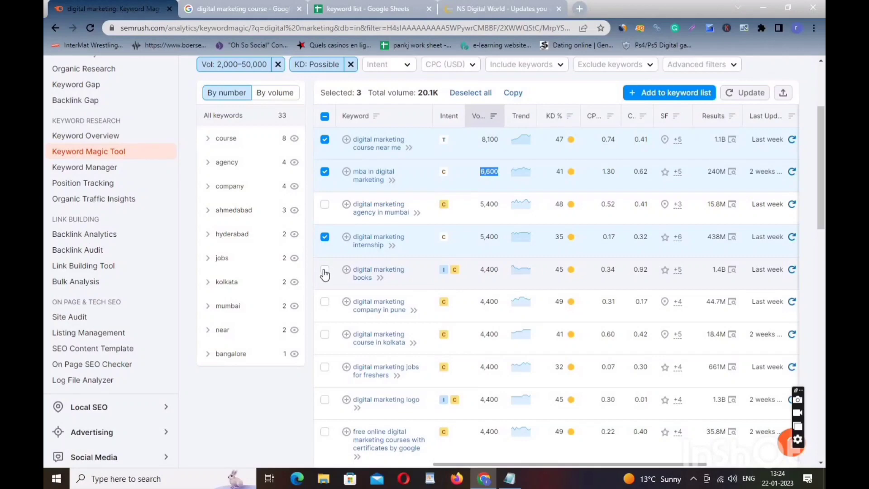
click(325, 271)
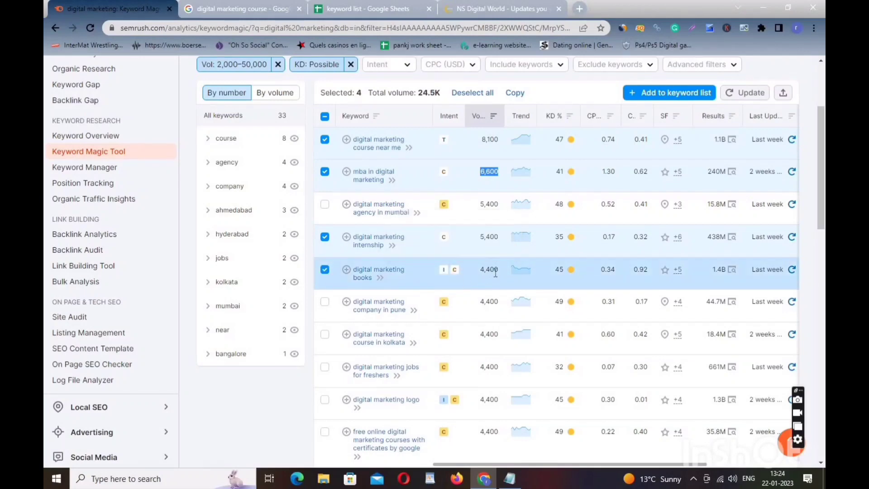
click(325, 301)
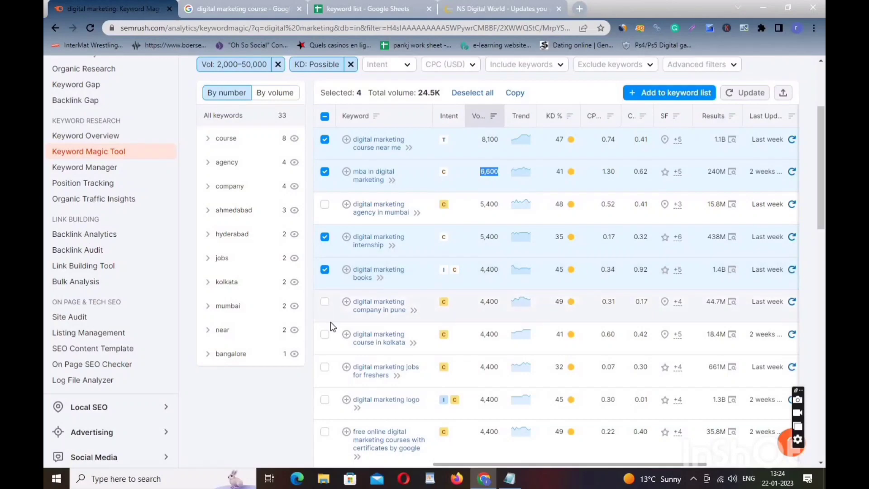
click(325, 336)
click(325, 366)
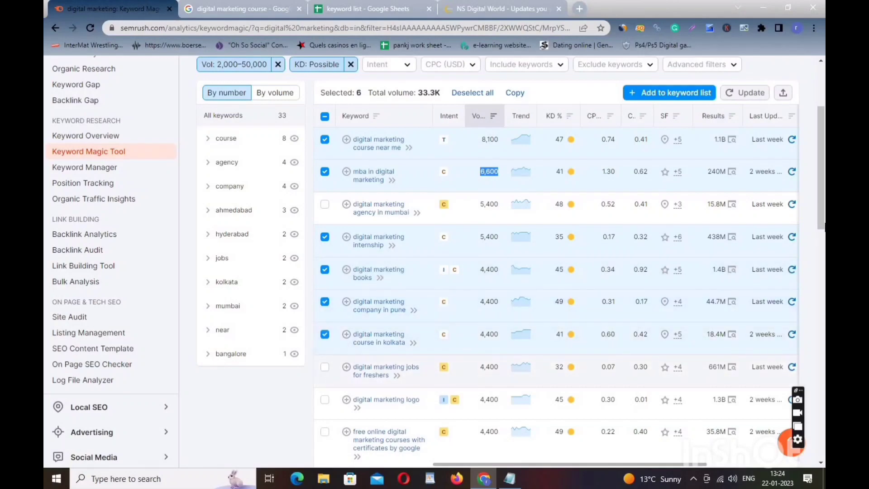
scroll(325, 341, down, 1)
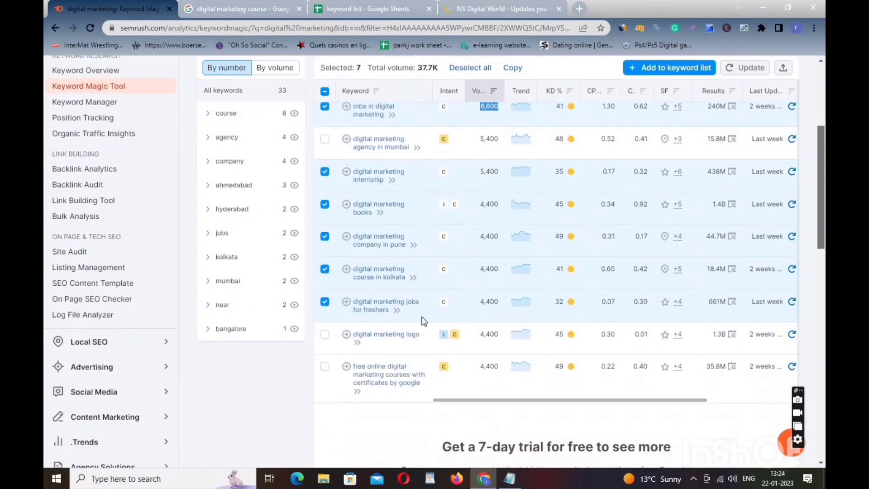
click(324, 335)
click(325, 366)
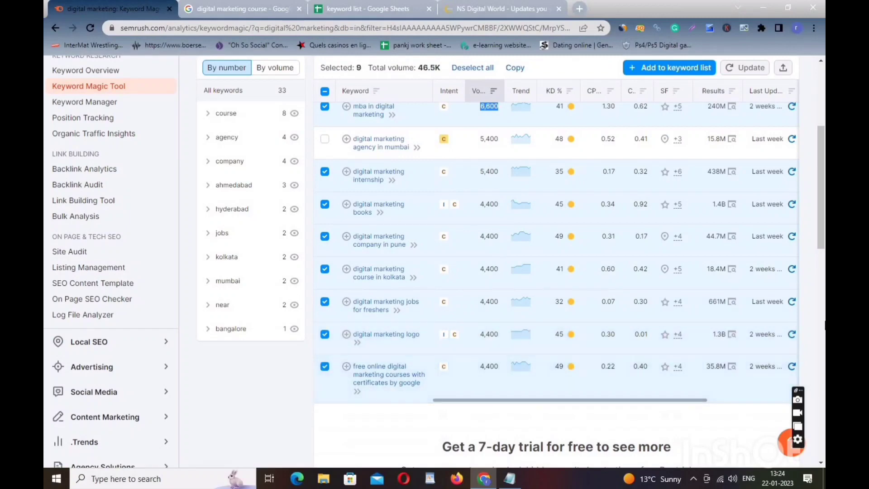
Step: Copy the selected keywords and paste them into the Google Sheets keyword list starting at cell A3
drag(825, 224, 825, 223)
scroll(176, 263, up, 2)
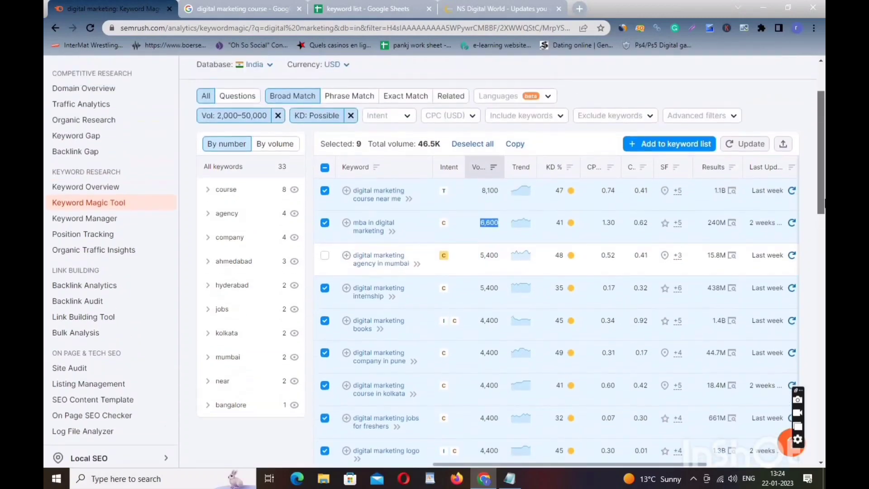
scroll(177, 263, down, 4)
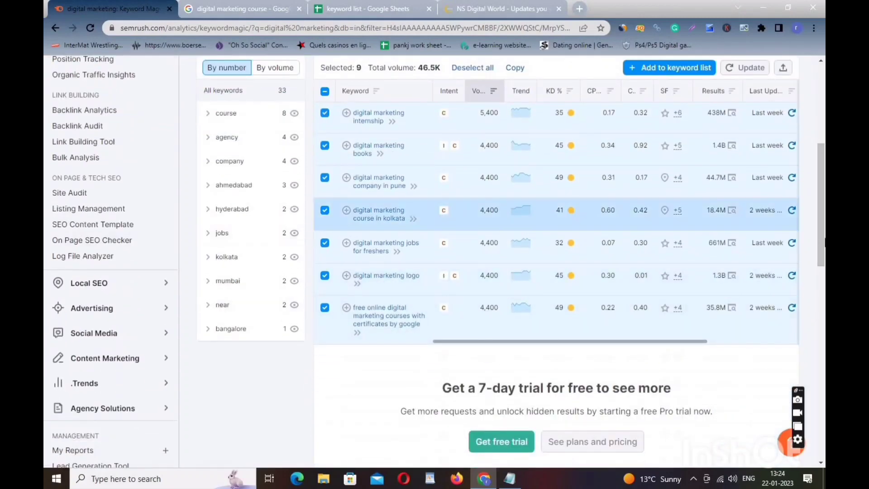
scroll(498, 217, up, 3)
drag(825, 172, 824, 171)
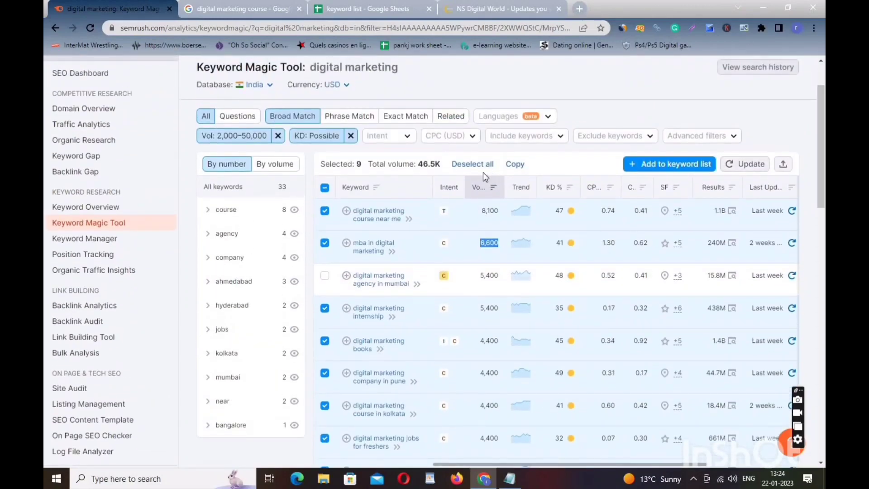
drag(823, 206, 824, 186)
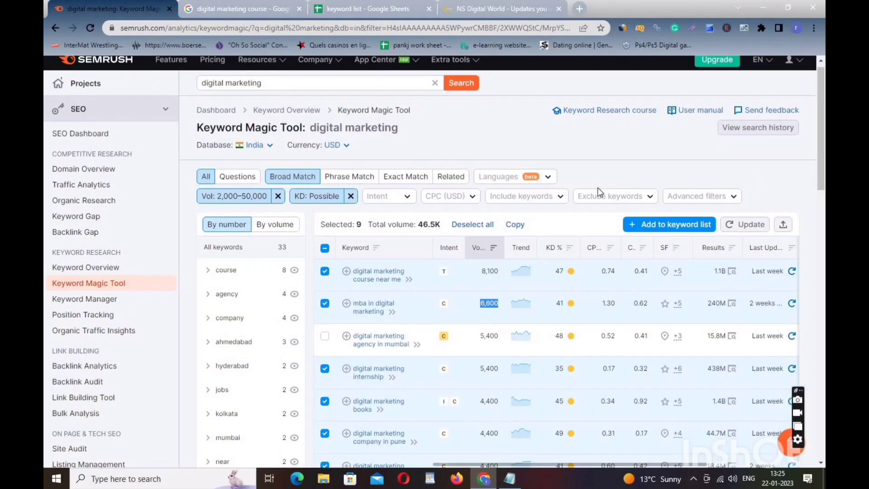
click(515, 224)
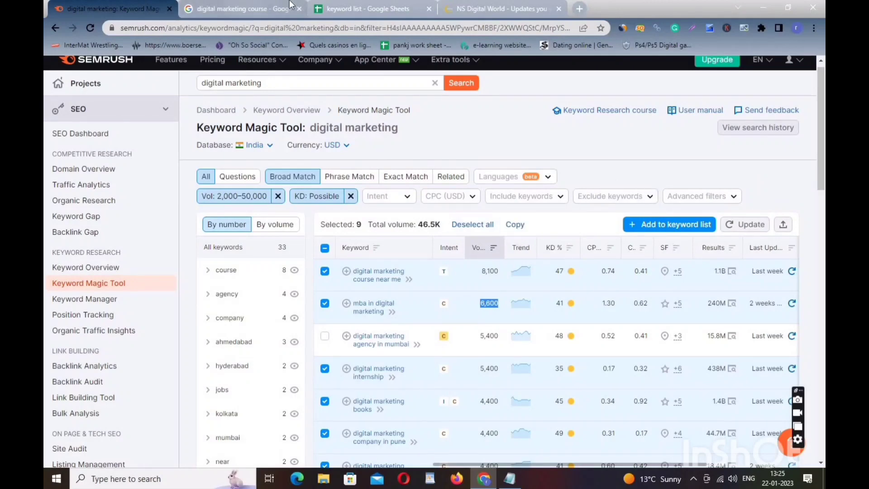
click(366, 9)
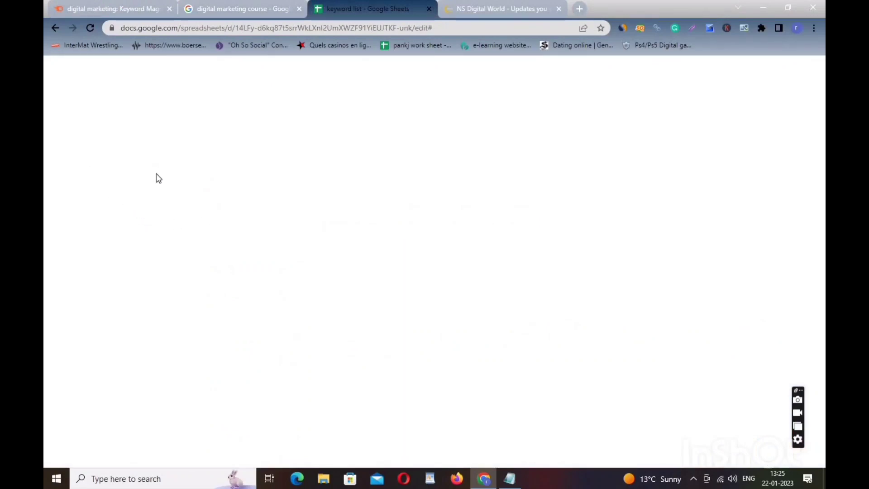
click(119, 171)
right_click(111, 170)
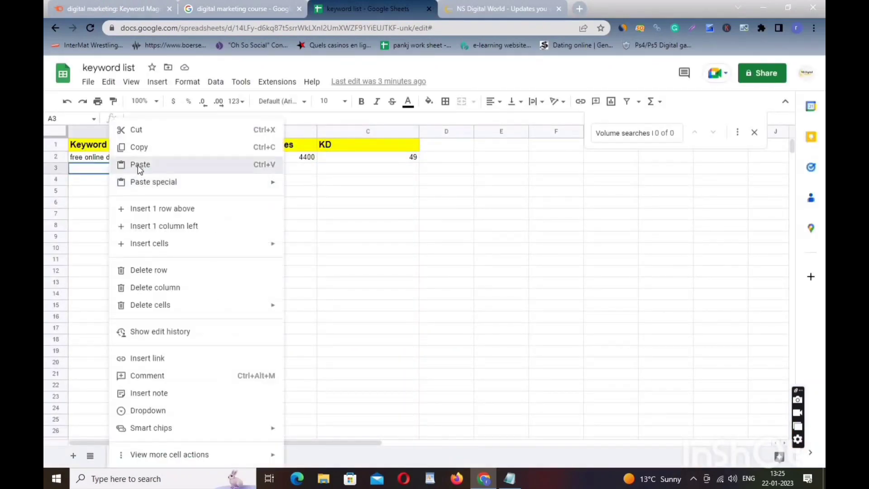
click(137, 165)
Step: Clear the pasted intent values in B3:B11 and the surplus data in E3:I11
drag(301, 286, 280, 270)
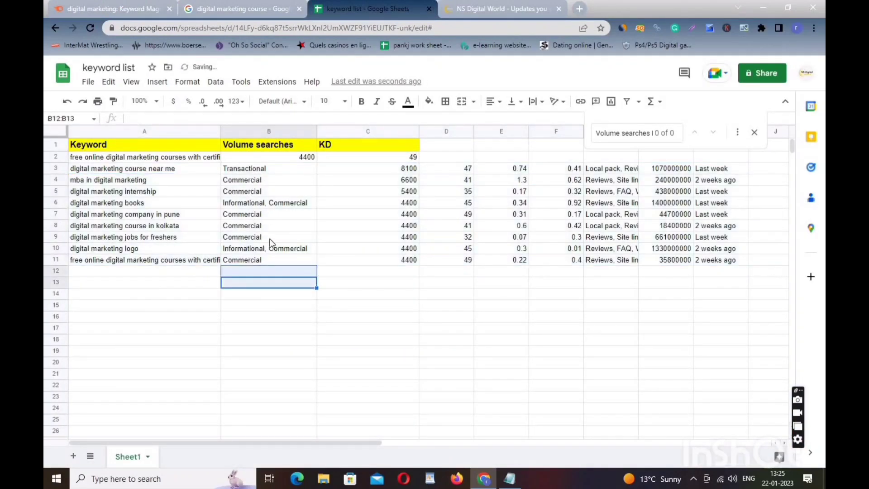
drag(254, 168, 275, 261)
key(Delete)
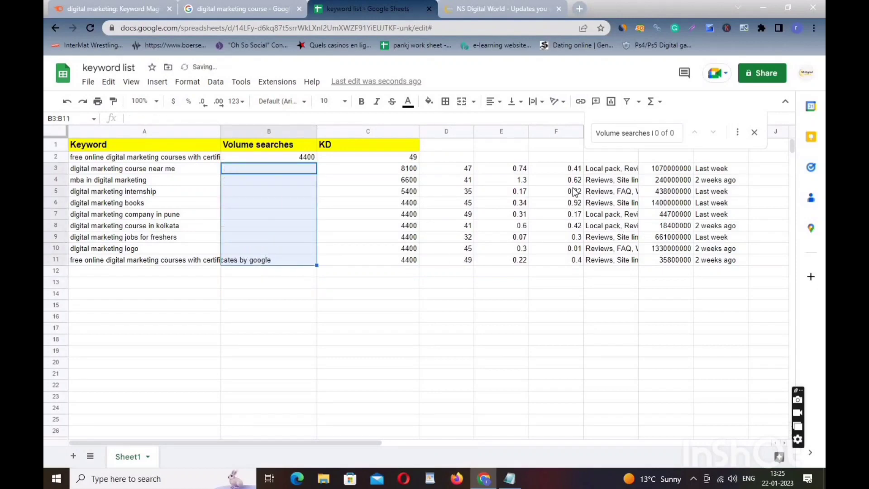
drag(530, 172, 726, 265)
key(Delete)
click(557, 306)
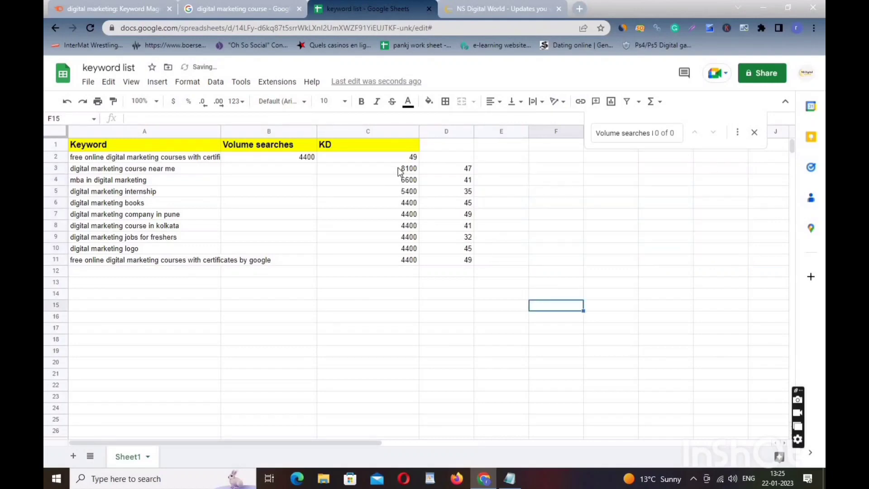
Step: Move the volume and KD values from C3:D11 to B3:C11 and widen the Keyword column
drag(405, 172, 474, 257)
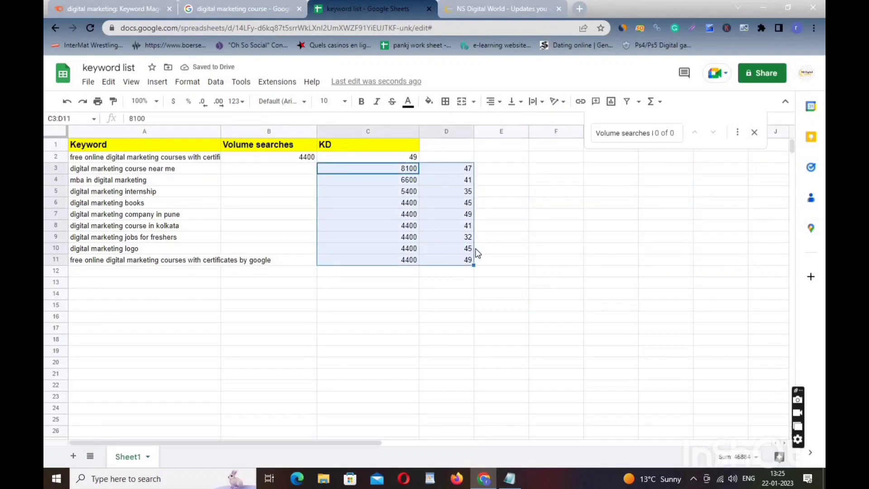
key(ctrl+c)
click(273, 176)
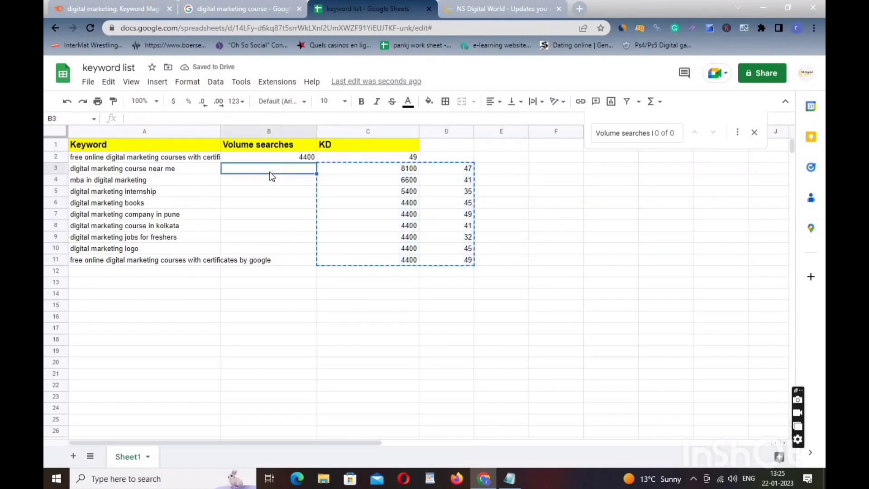
key(ctrl+v)
click(296, 283)
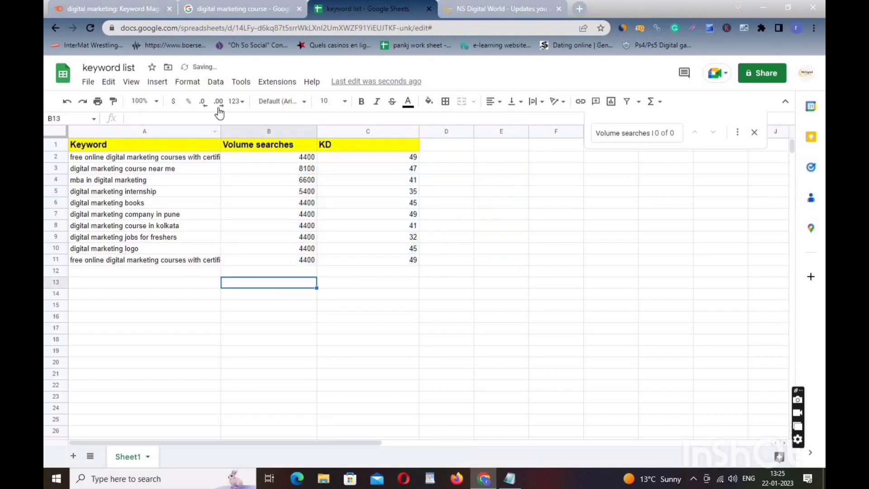
drag(235, 132, 259, 132)
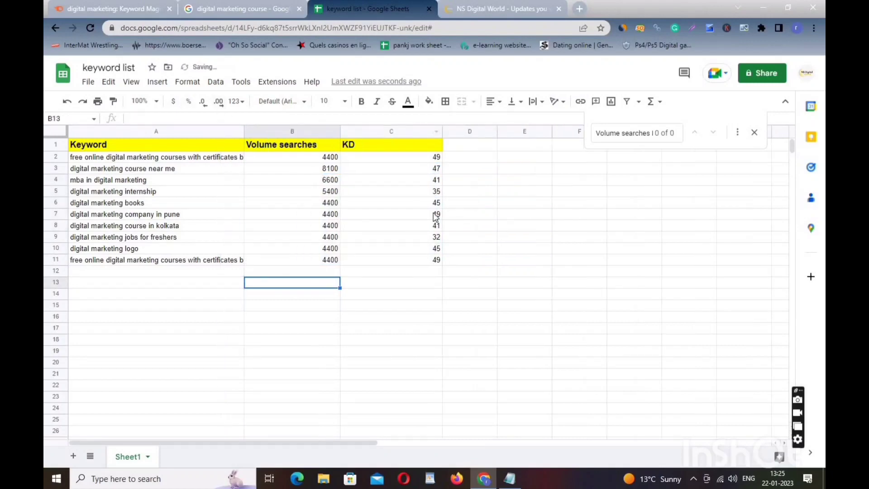
click(235, 157)
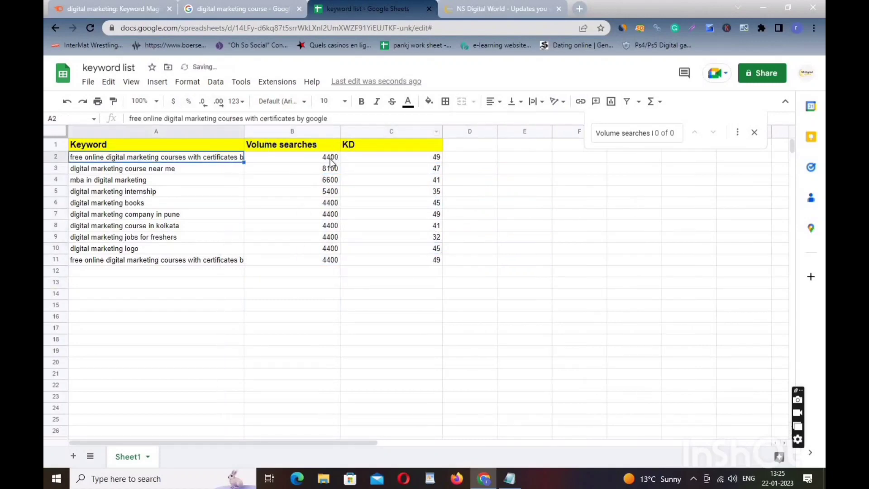
click(329, 160)
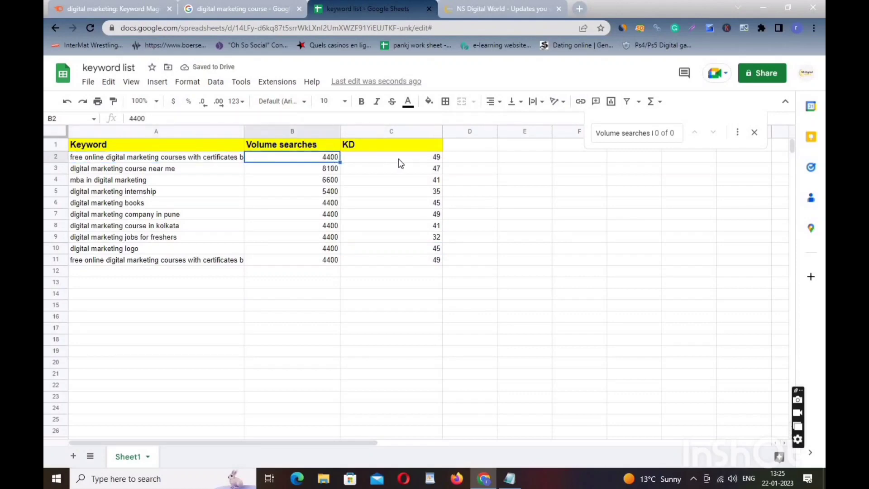
key(Down)
key(Down)
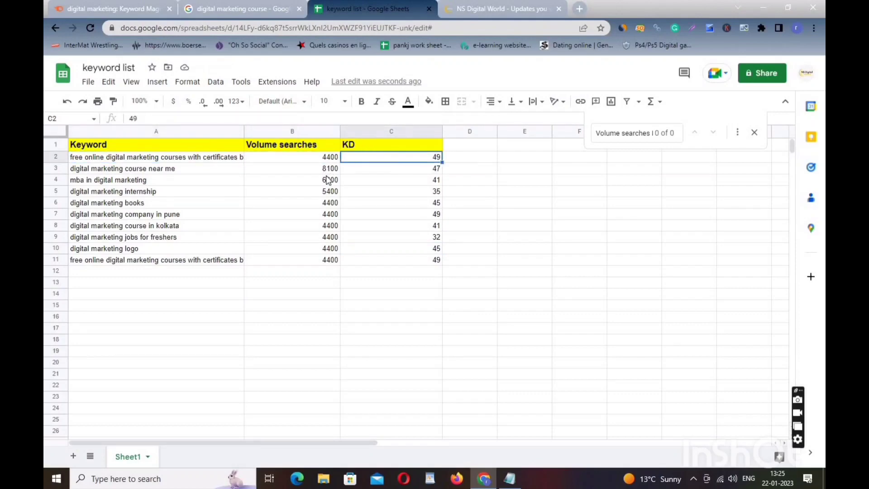
key(Right)
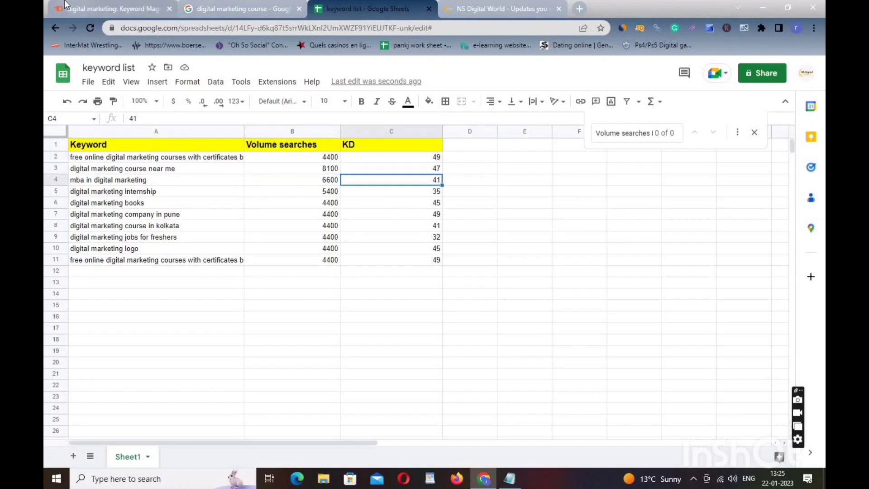
Step: Switch to Semrush and replace the "Possible" keyword difficulty filter with "Easy" (15–29%)
click(110, 8)
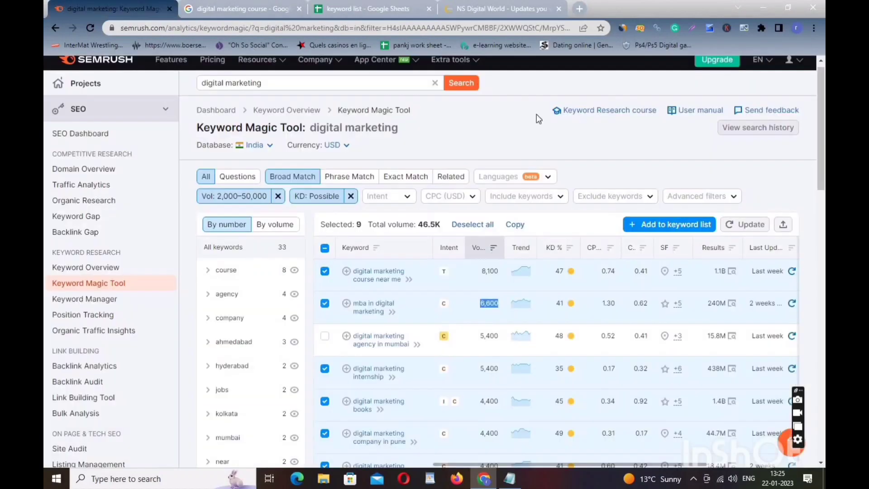
click(350, 196)
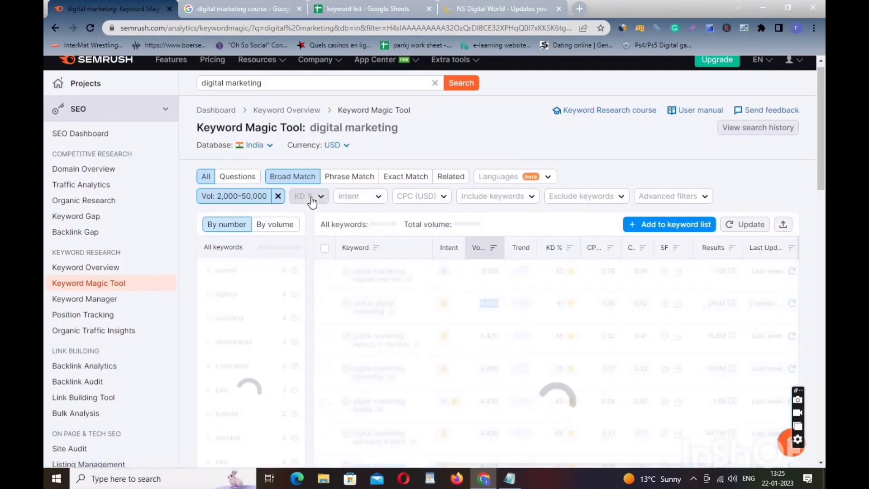
click(312, 199)
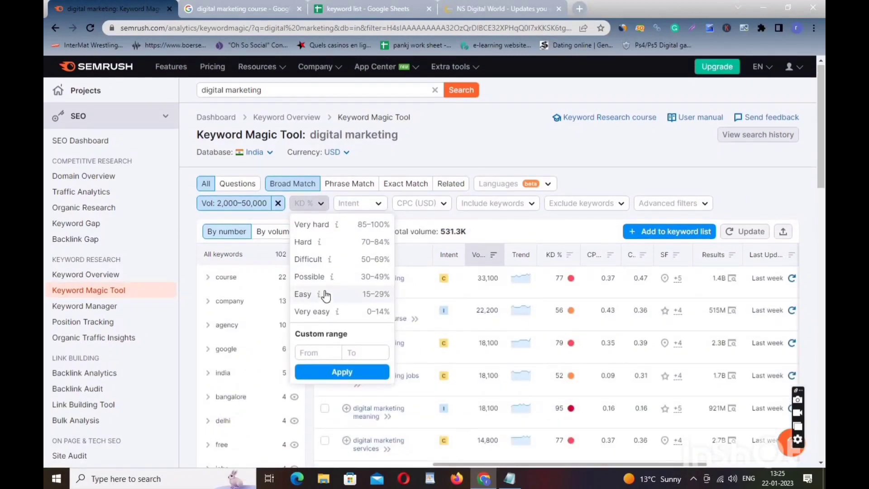
click(326, 294)
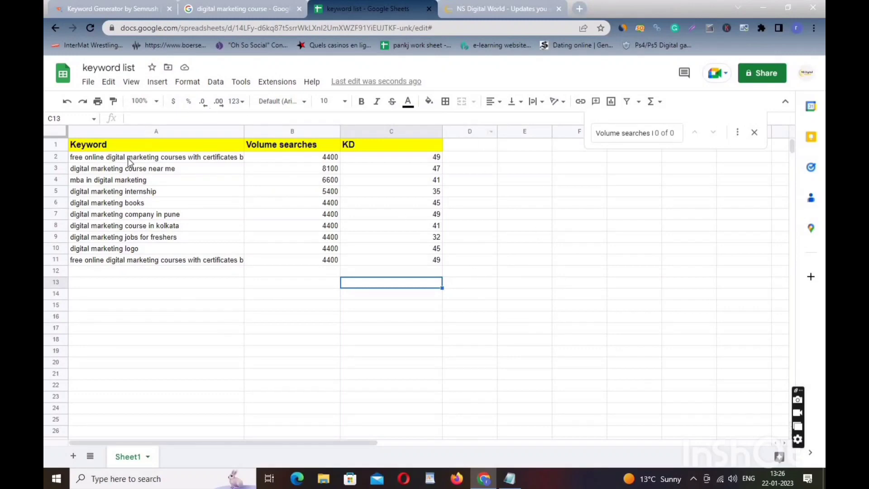
Step: Review the collected keyword table in A1:C12, examining the keywords in A2:A11 and their search volumes in B2:B11
drag(89, 149, 401, 274)
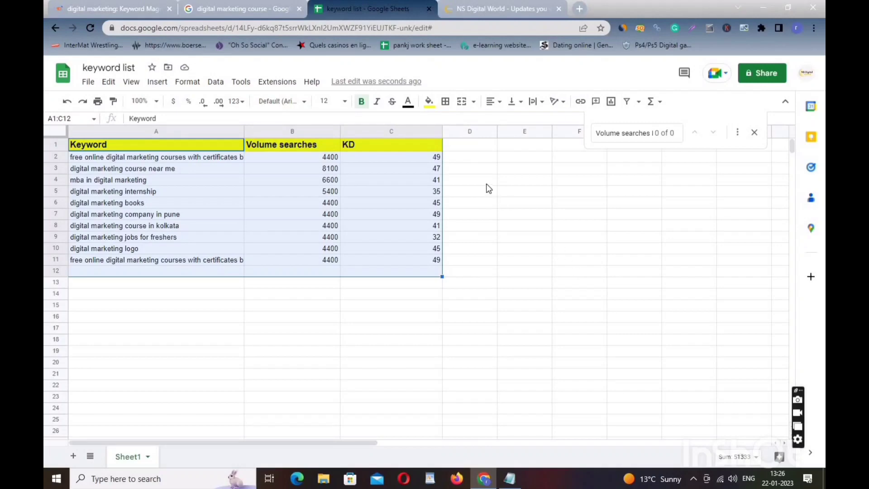
click(568, 271)
drag(127, 161, 167, 261)
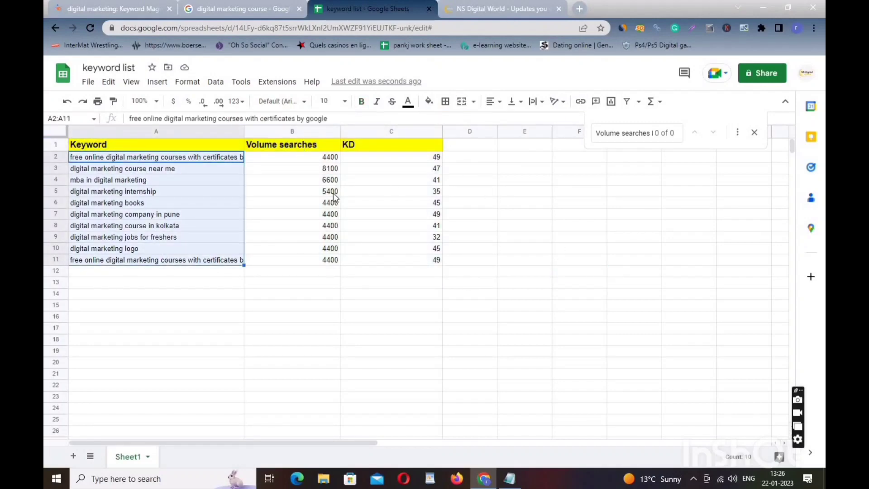
drag(193, 155, 221, 261)
click(297, 270)
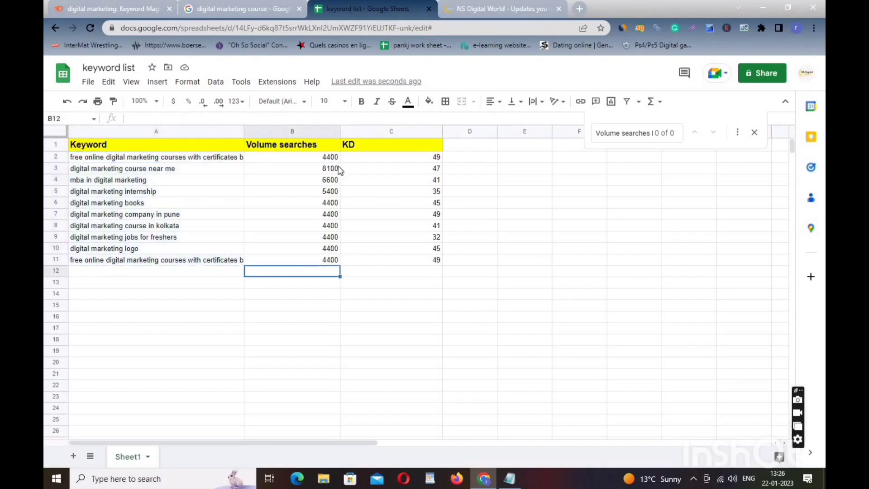
drag(321, 160, 328, 260)
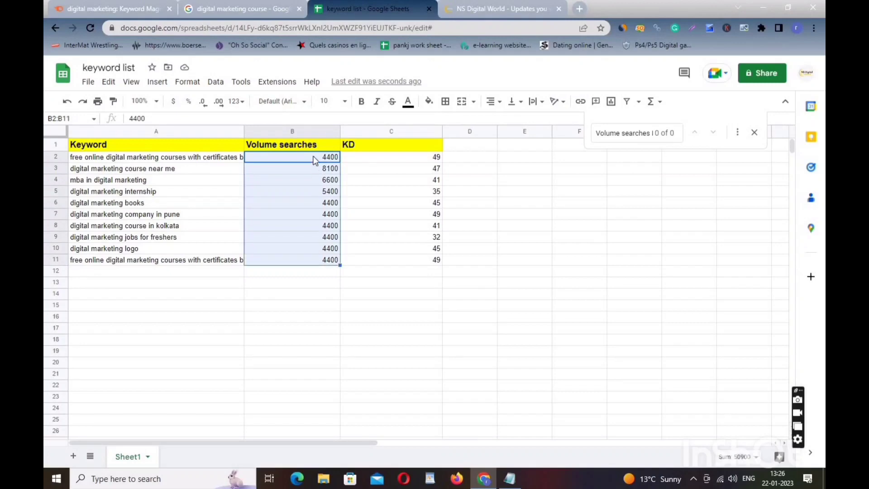
click(390, 261)
drag(325, 159, 332, 261)
click(525, 248)
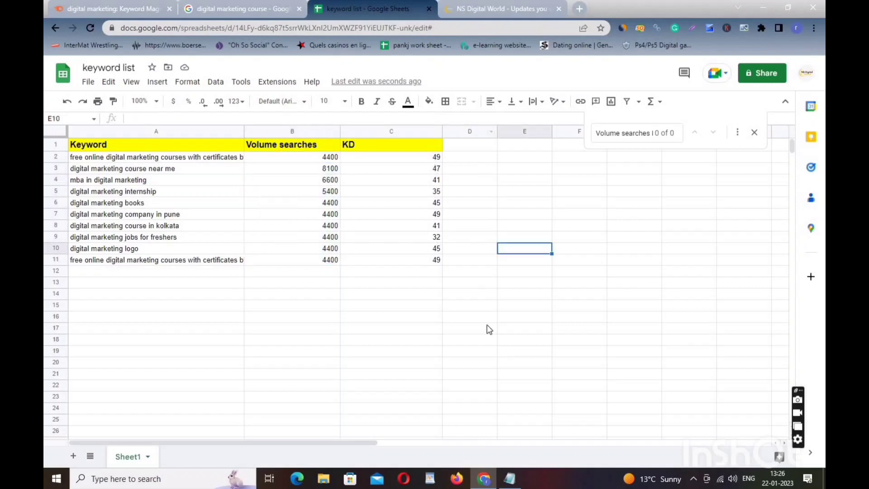
click(487, 328)
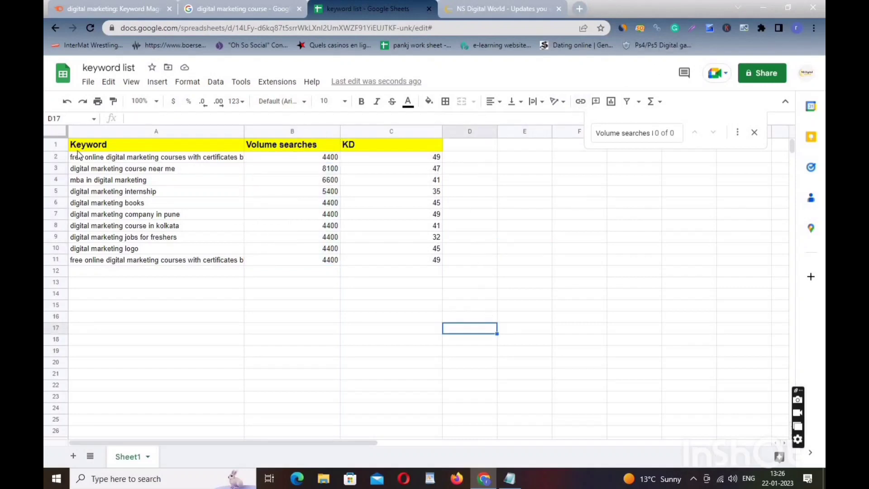
drag(135, 144, 423, 238)
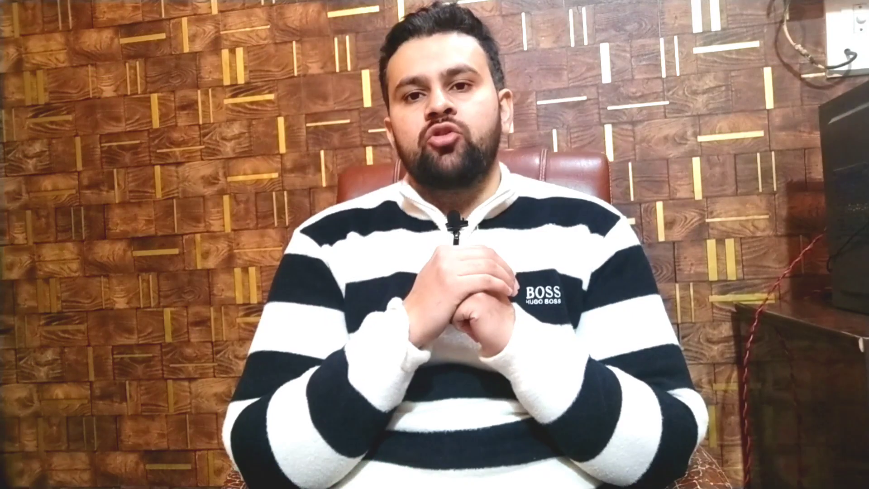